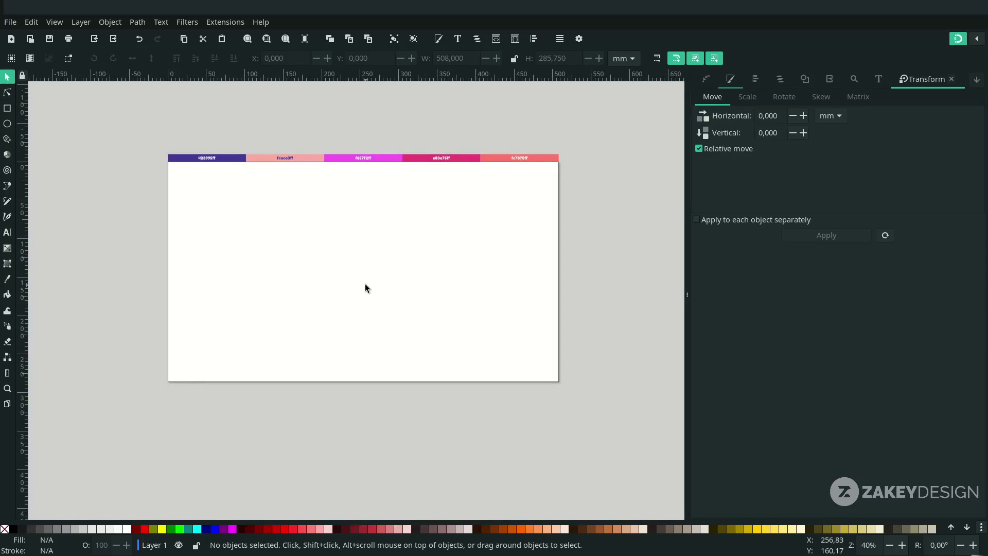
# - Draw a 508 × 285.75 mm rectangle covering the whole page, from corner to corner
pyautogui.scroll(-4, 364, 281)
pyautogui.scroll(6, 364, 280)
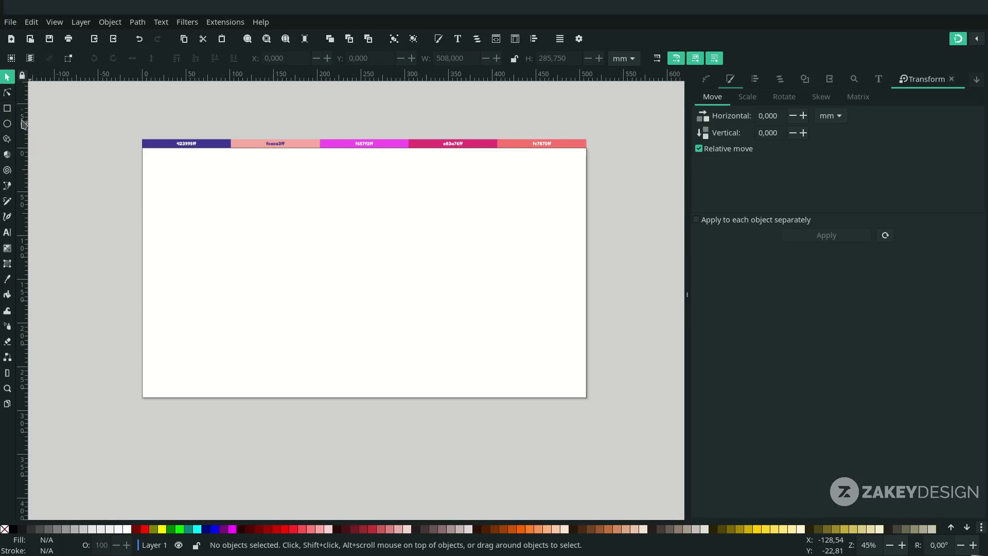
pyautogui.click(8, 108)
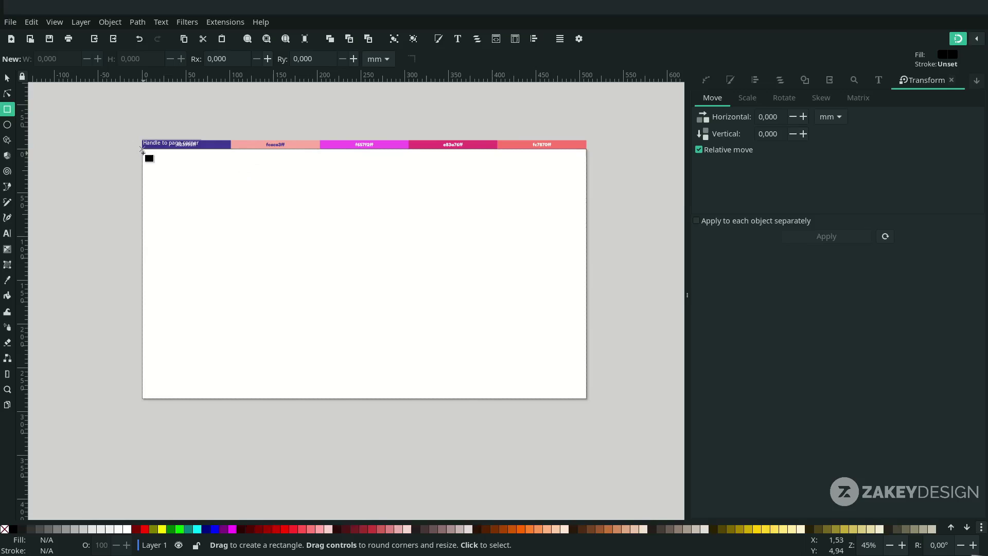
pyautogui.moveTo(142, 149); pyautogui.dragTo(582, 399)
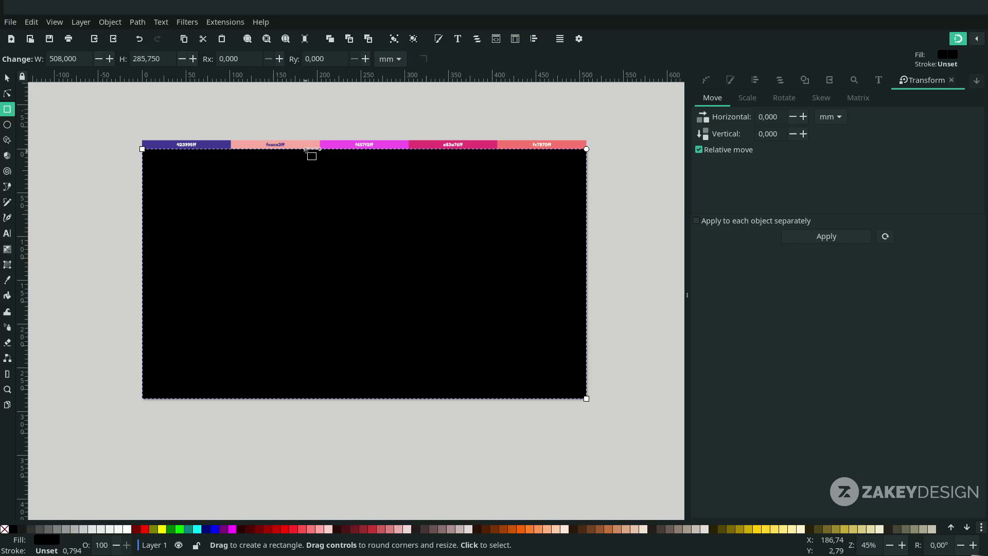
# - Fill the page rectangle with the fcaca3 swatch colour, check its RGBA value in the fill settings and deselect it
pyautogui.press('d')
pyautogui.scroll(1, 314, 195)
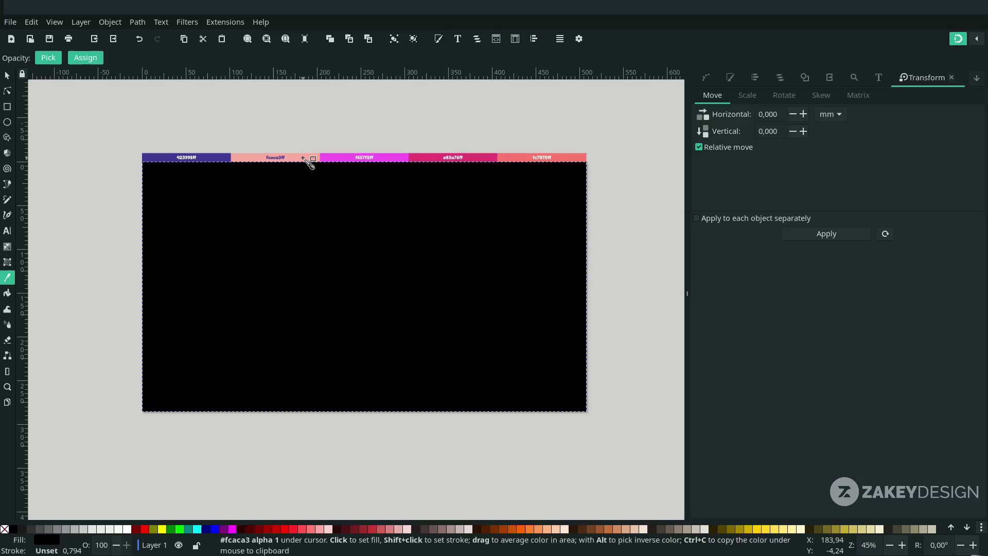
pyautogui.click(309, 164)
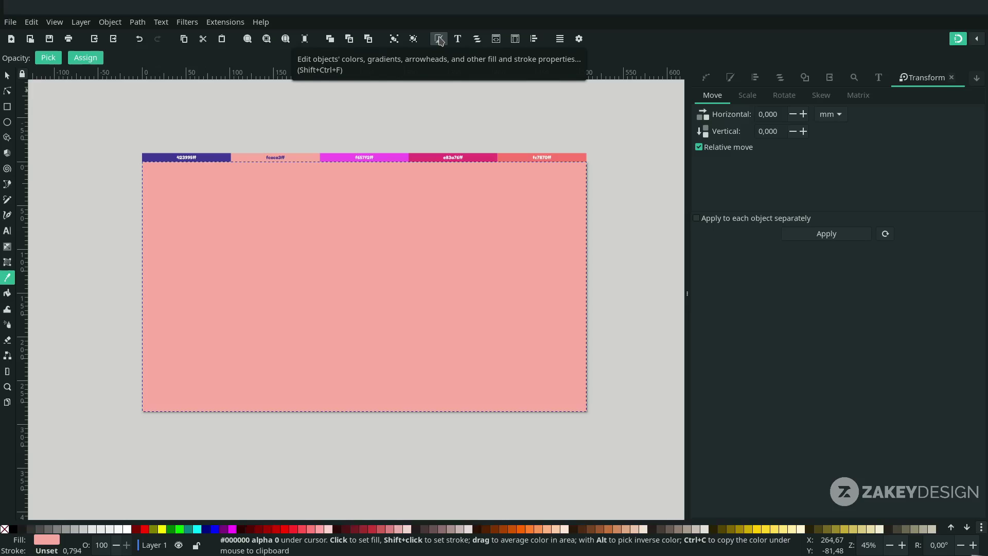
pyautogui.click(438, 39)
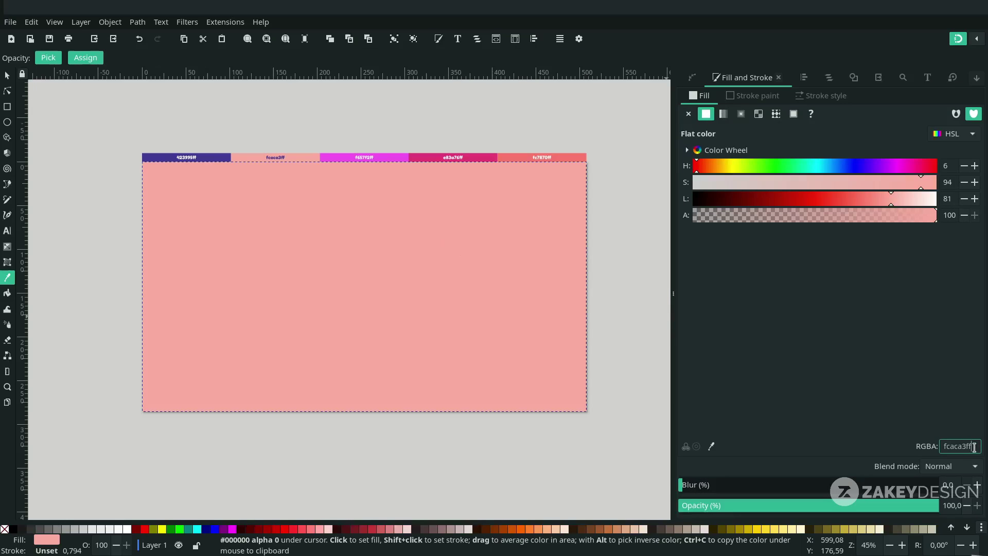
pyautogui.moveTo(968, 446); pyautogui.dragTo(905, 446)
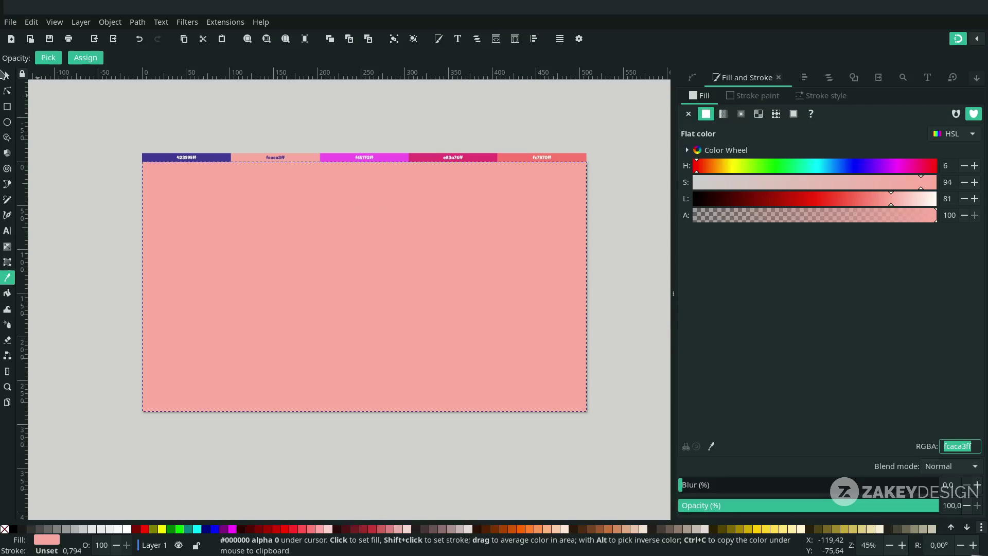
pyautogui.click(7, 76)
pyautogui.press('Escape')
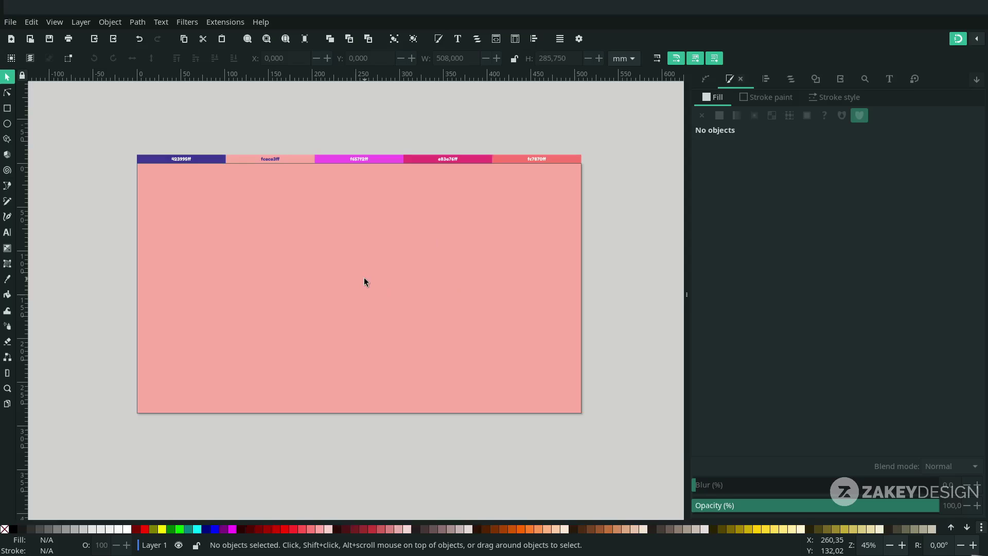
# - Create a one-row, one-column mesh gradient on the page rectangle and set its smoothing to Bicubic
pyautogui.click(8, 264)
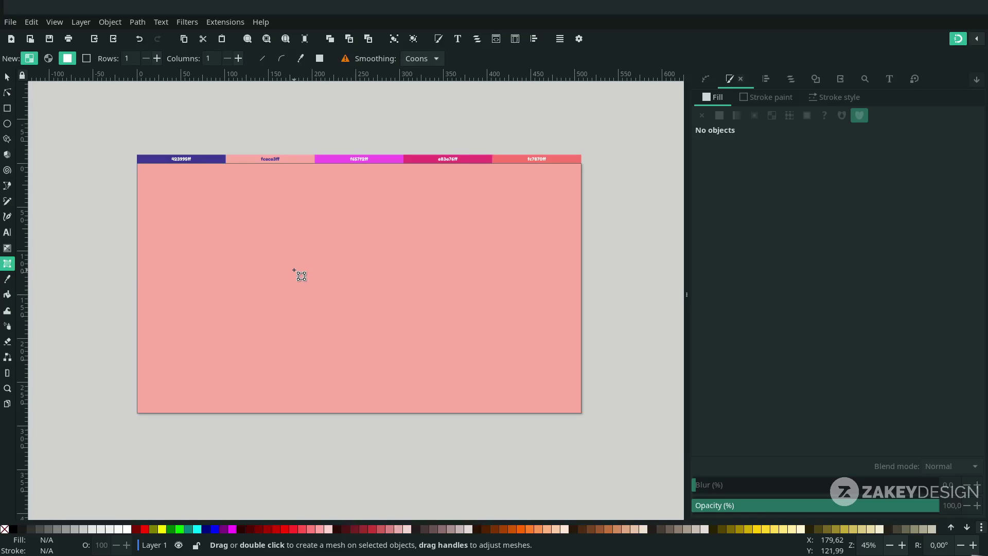
pyautogui.doubleClick(301, 276)
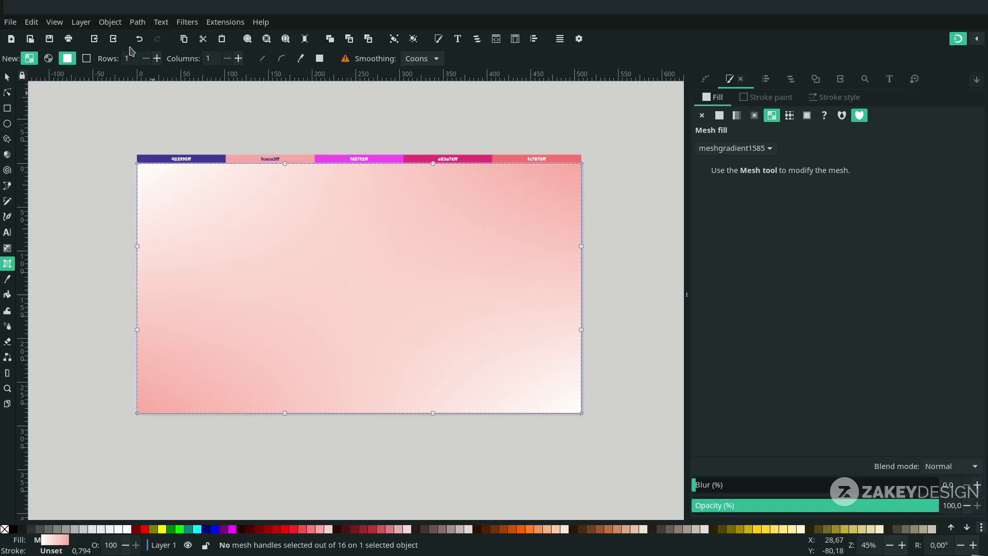
pyautogui.click(428, 62)
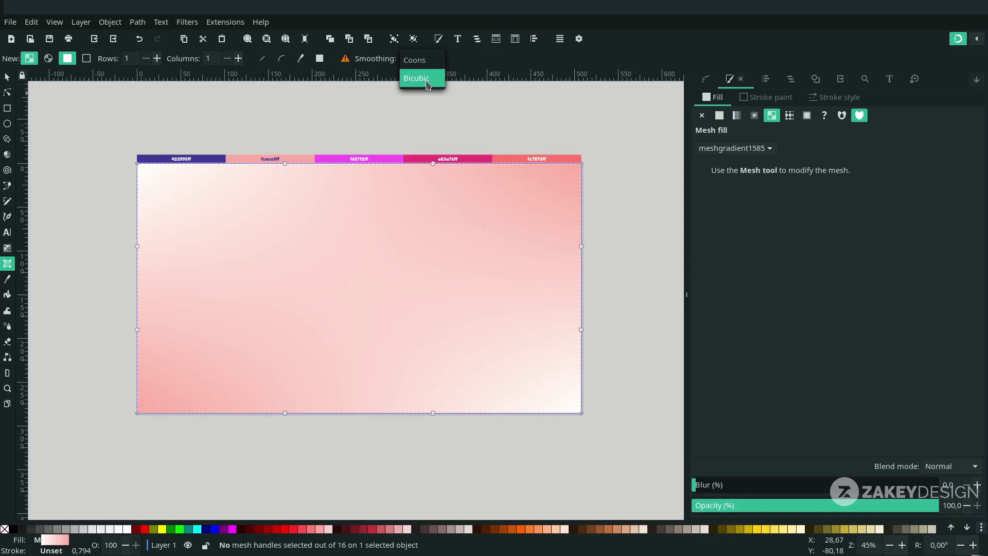
pyautogui.click(427, 80)
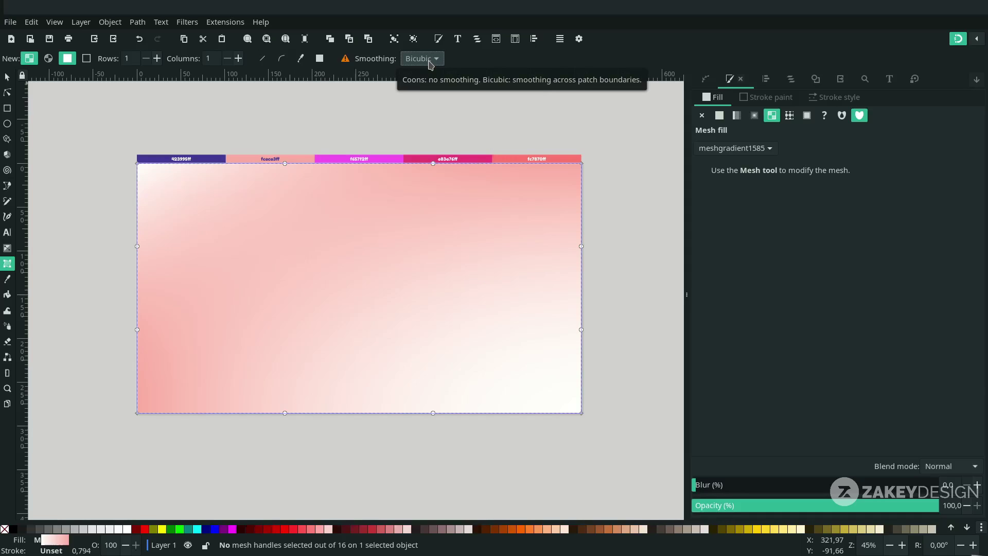
# - Select each of the mesh gradient's four corner nodes in turn to examine their colours
pyautogui.click(138, 164)
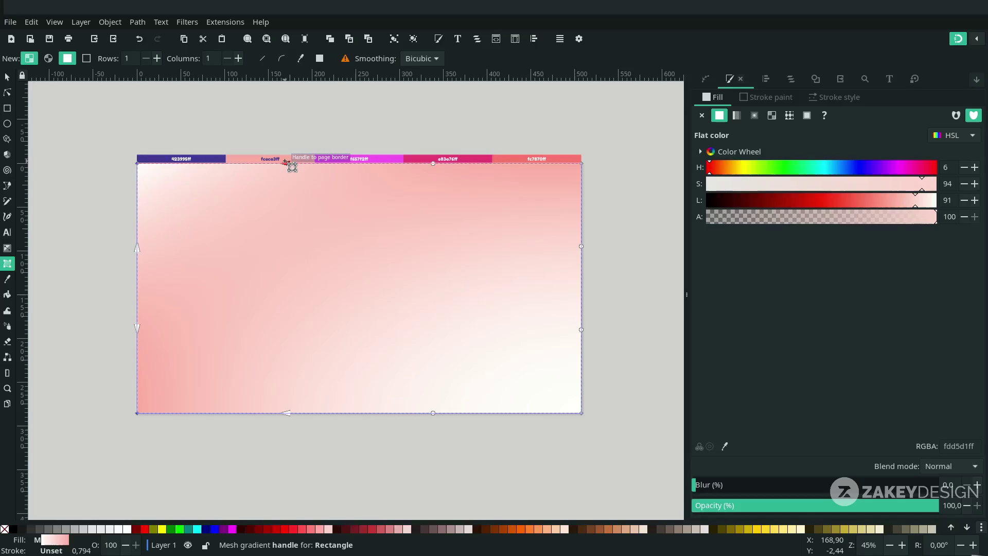
pyautogui.click(138, 165)
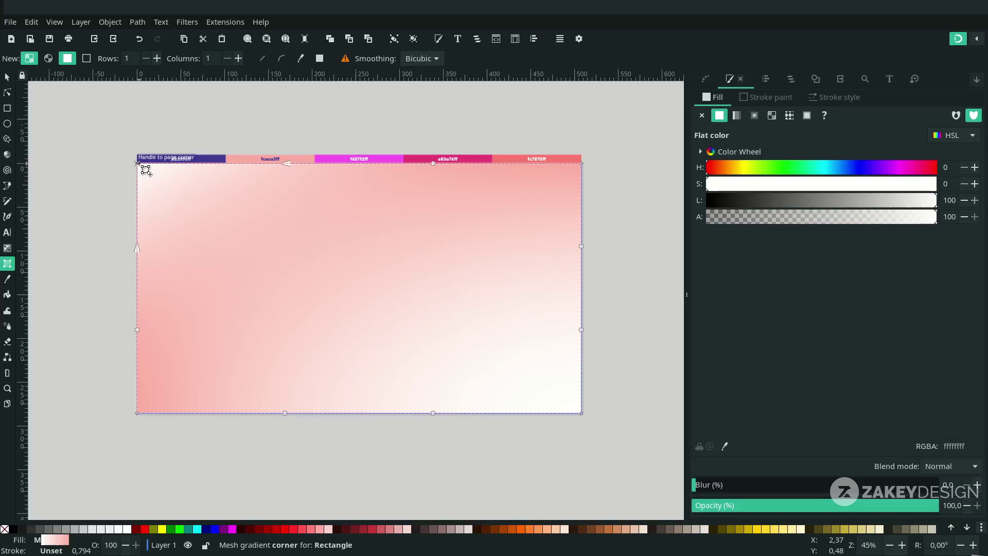
pyautogui.click(136, 412)
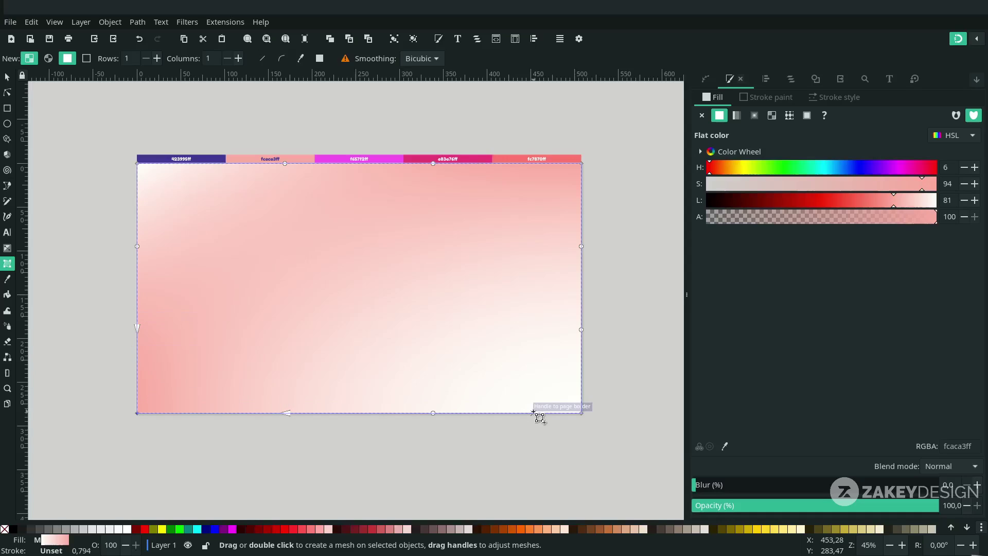
pyautogui.click(581, 413)
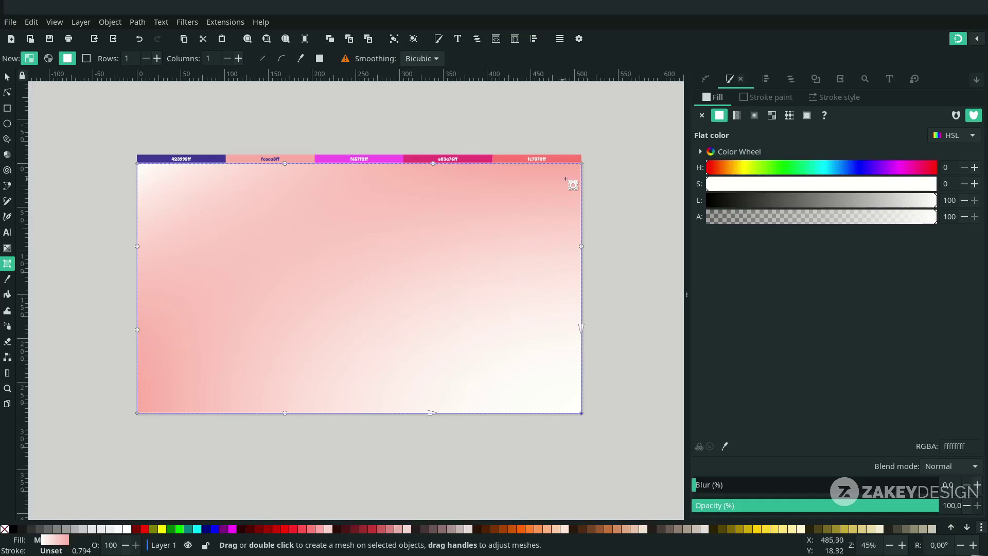
pyautogui.click(582, 163)
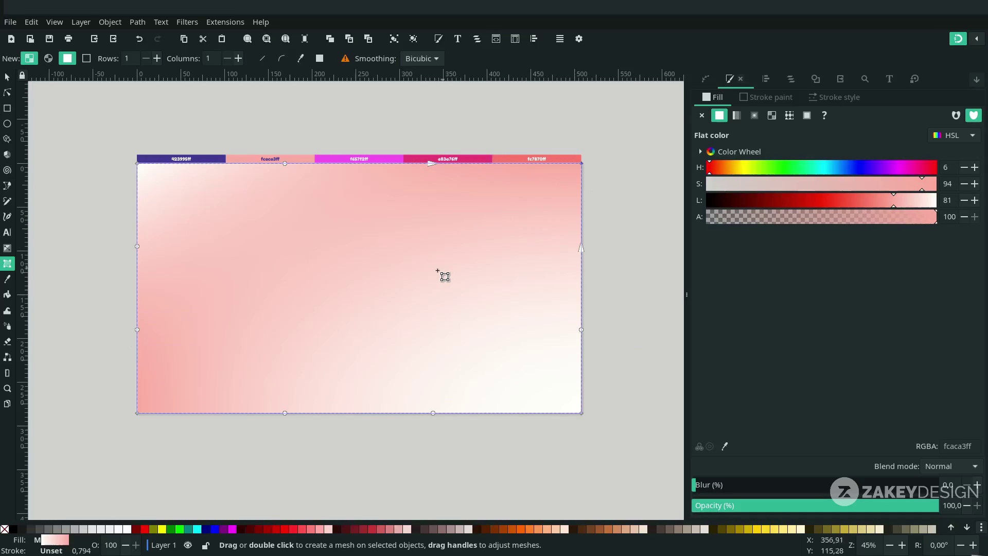
# - Colour the mesh's upper-left corner node with the 423995 swatch and its lower-left corner node with the fcaca3 swatch
pyautogui.hotkey('ctrl', 'z')
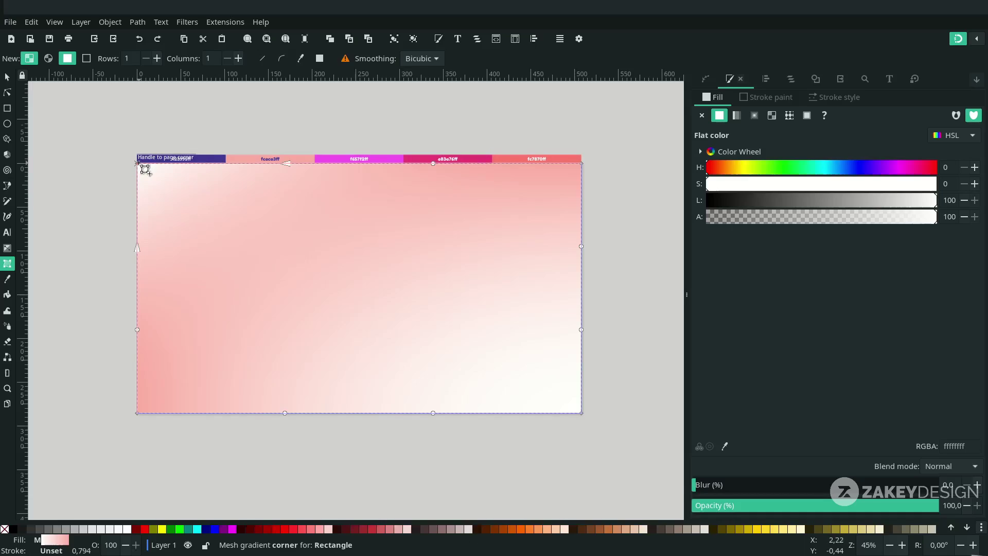
pyautogui.press('d')
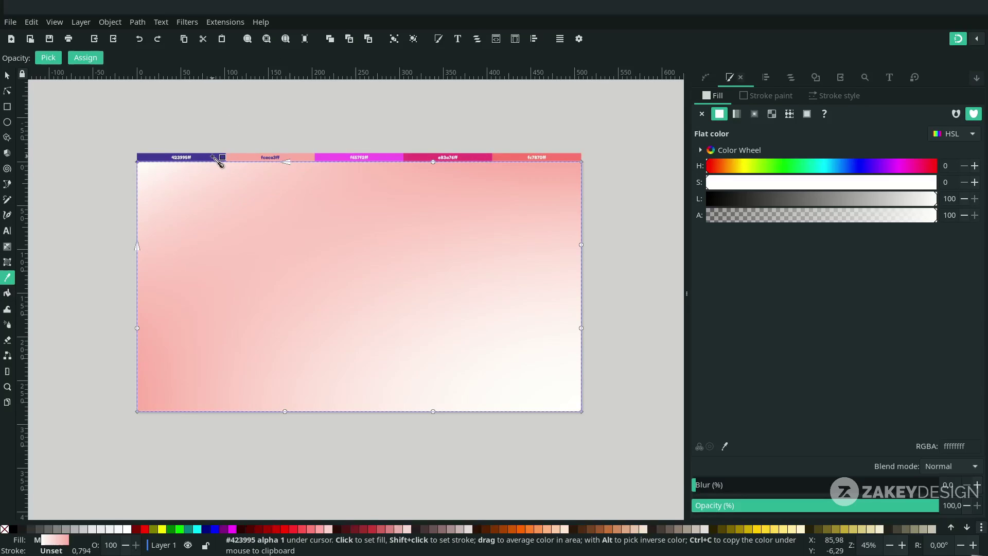
pyautogui.click(214, 157)
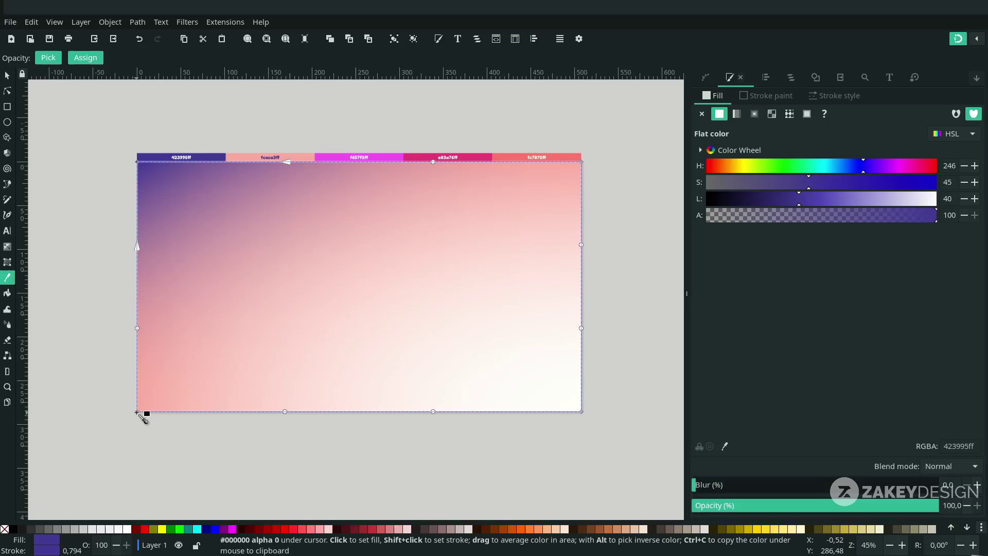
pyautogui.click(137, 411)
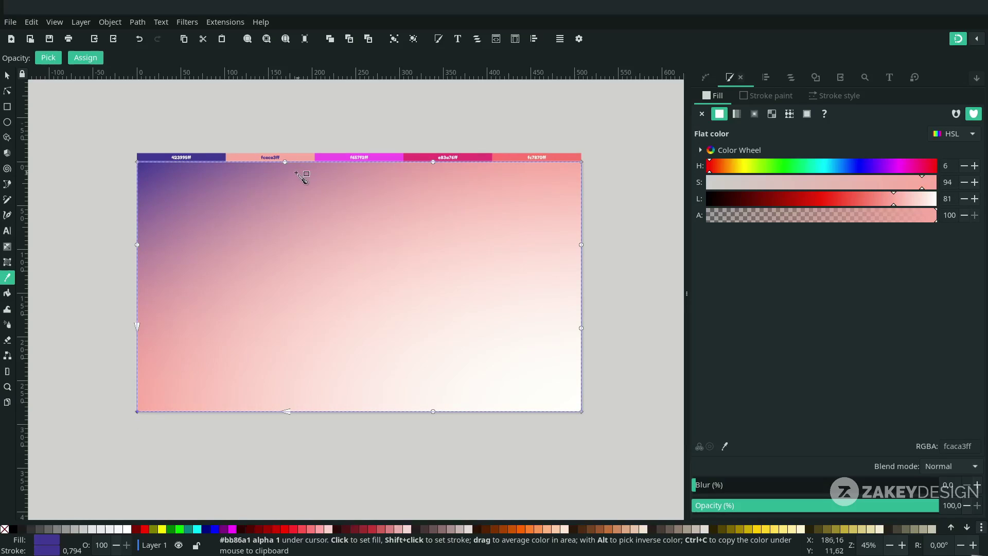
pyautogui.click(304, 158)
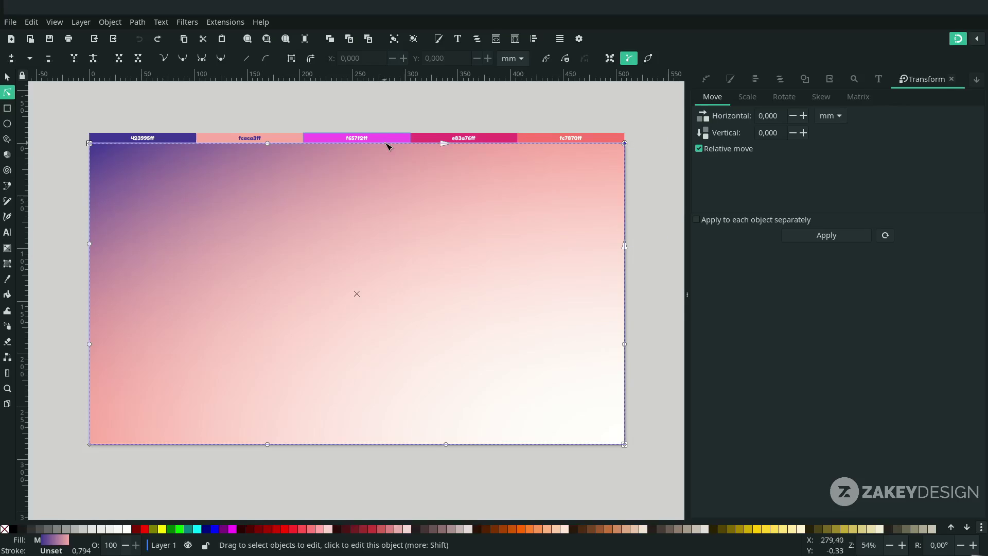
# - Colour the mesh's upper-right corner node with the f657f2 swatch
pyautogui.press('d')
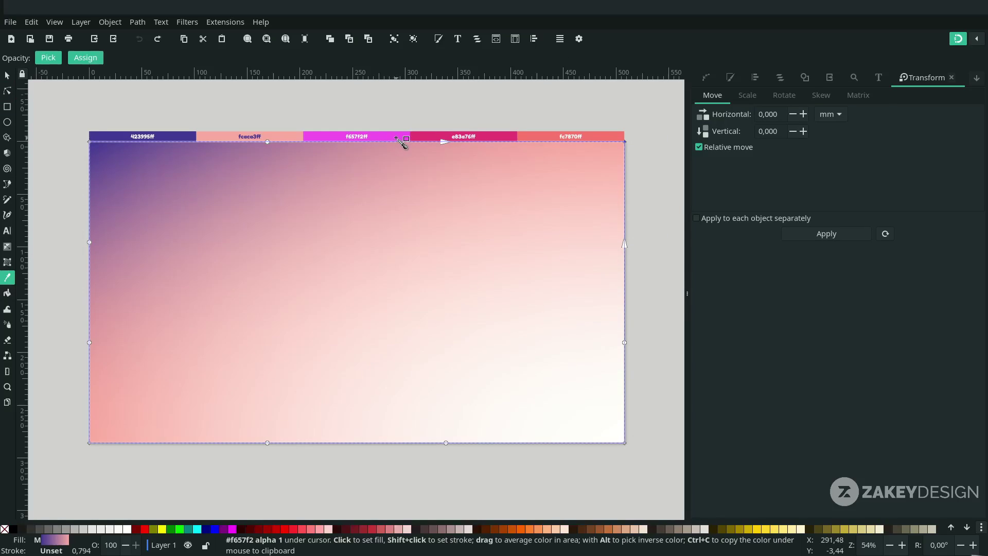
pyautogui.click(396, 137)
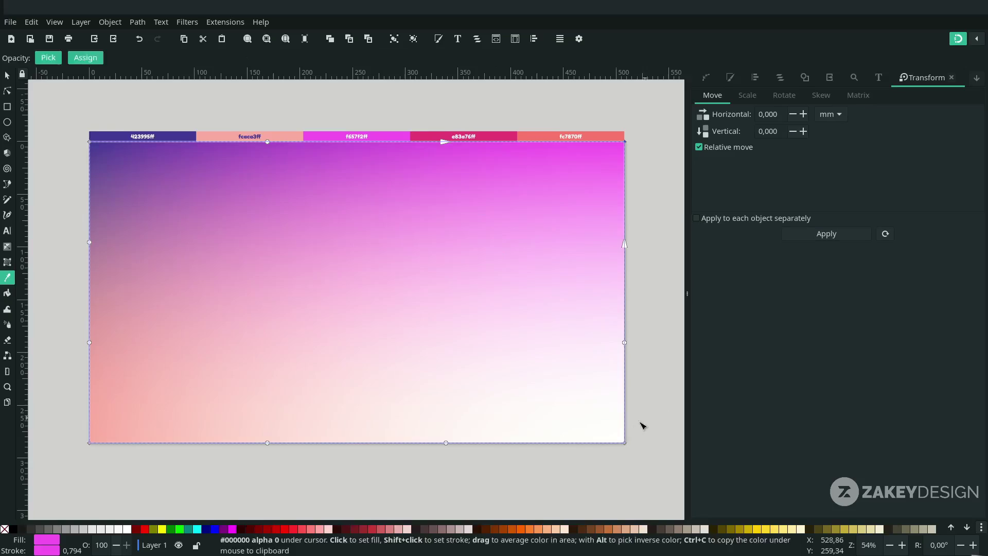
pyautogui.press('n')
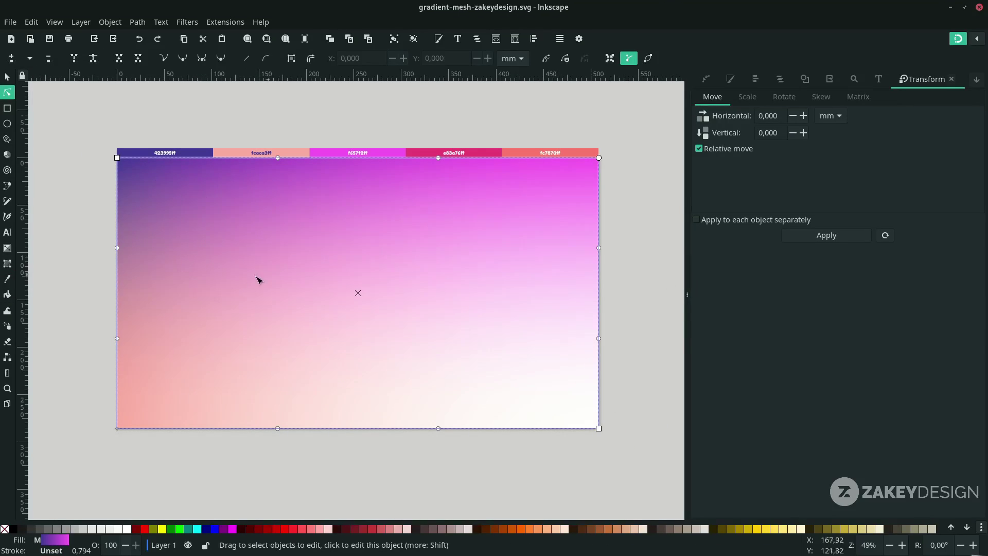
# - Subdivide the mesh with a horizontal line at mid-height, three vertical lines spread across it and another horizontal line near the lower edge
pyautogui.click(8, 264)
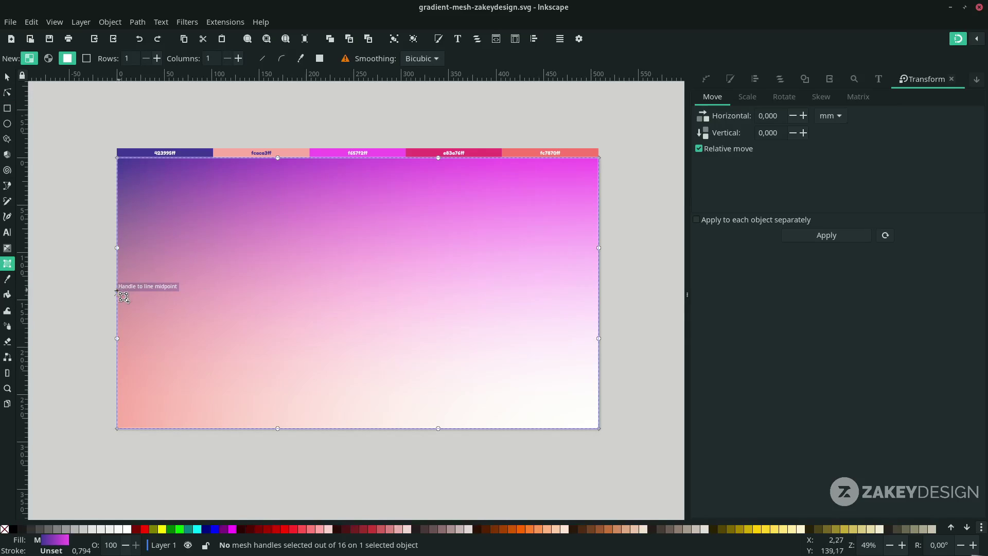
pyautogui.doubleClick(117, 291)
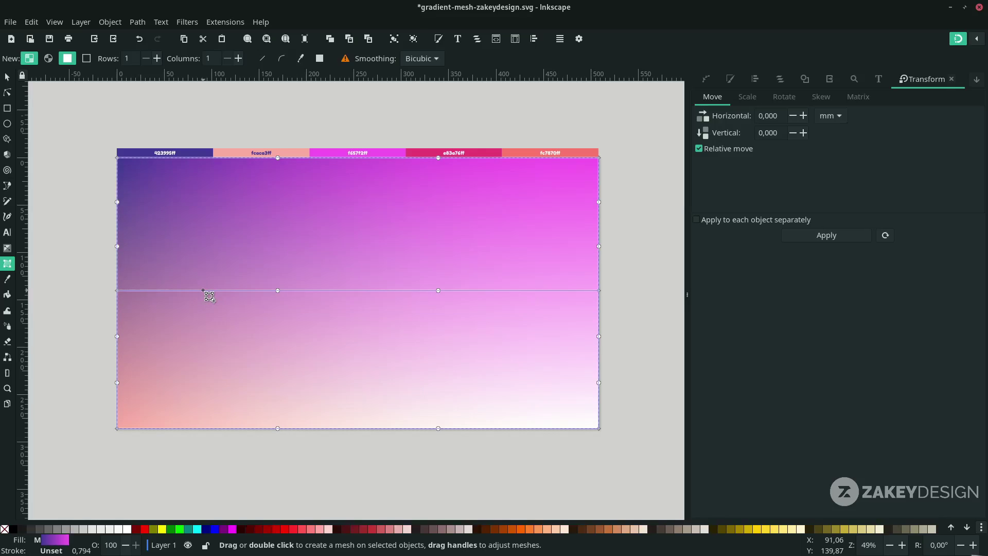
pyautogui.doubleClick(203, 290)
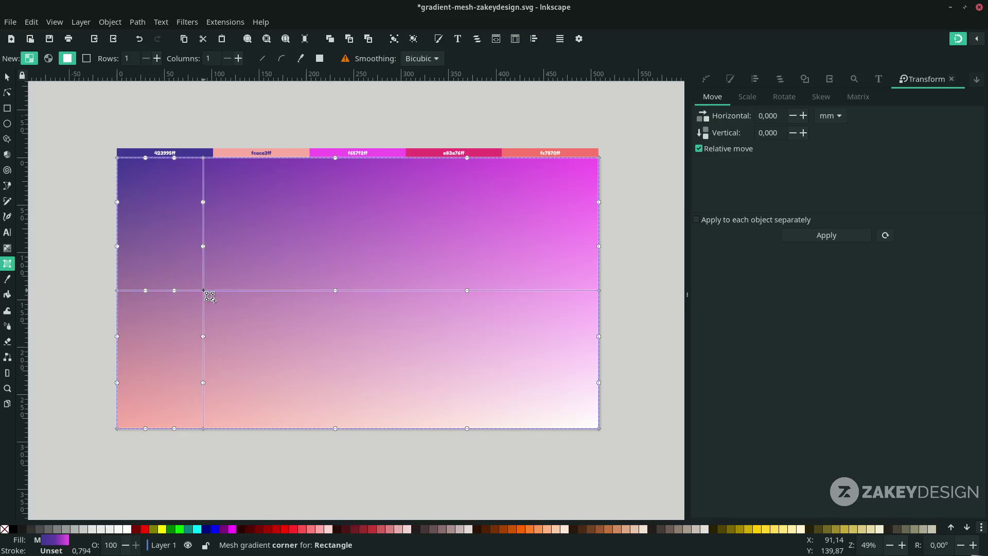
pyautogui.doubleClick(369, 291)
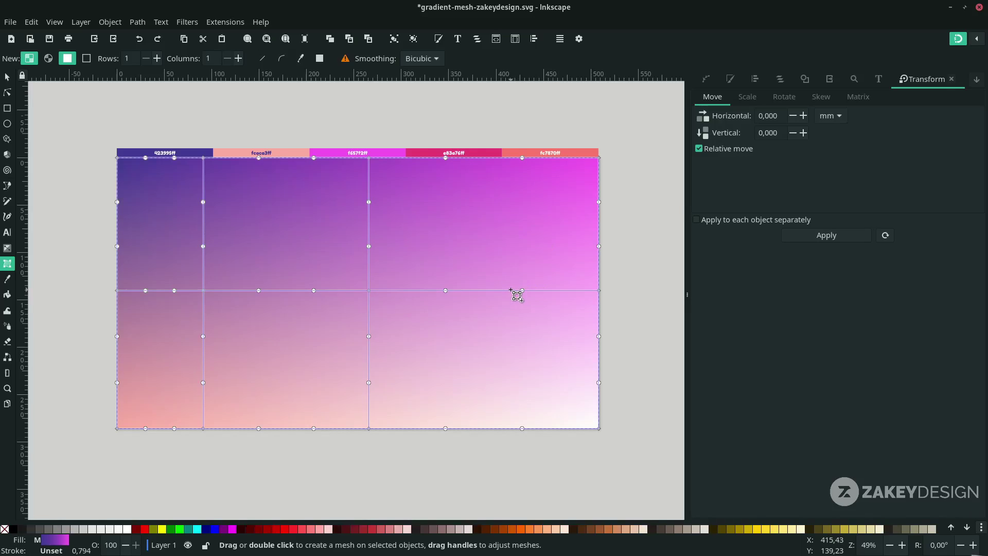
pyautogui.doubleClick(530, 291)
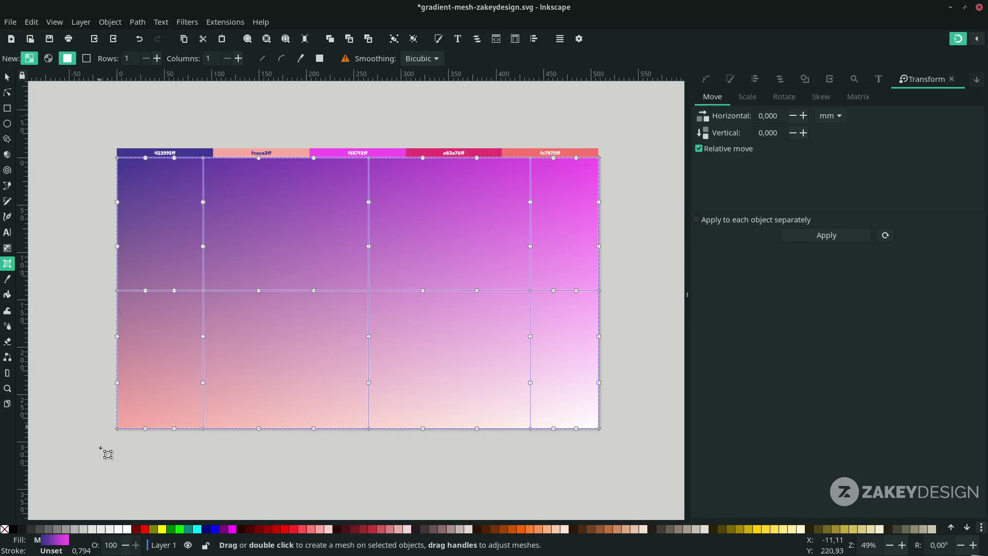
pyautogui.doubleClick(117, 407)
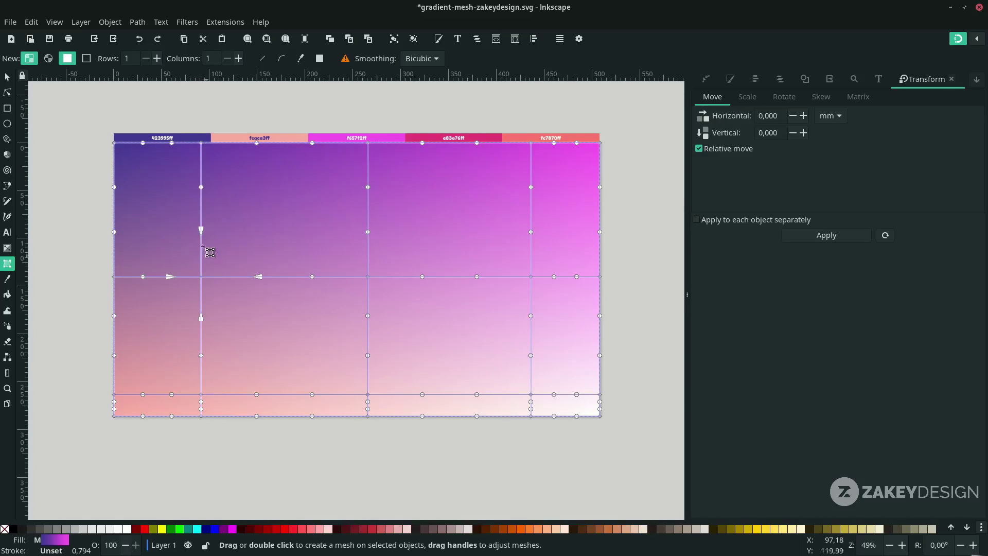
# - Move the leftmost inner node of the mid-height mesh line about halfway down to the lower line and colour it with the fc7870 swatch
pyautogui.moveTo(208, 284); pyautogui.dragTo(208, 338)
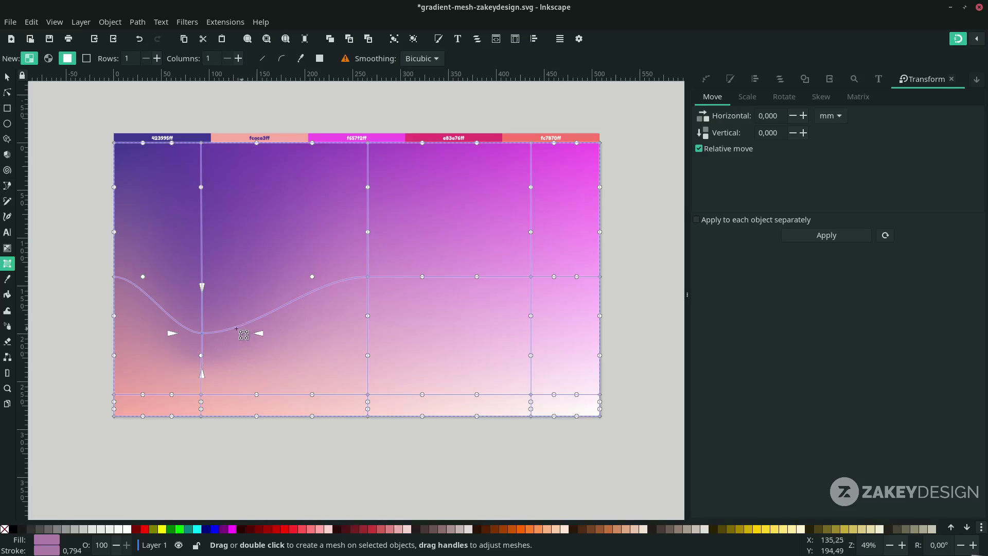
pyautogui.press('d')
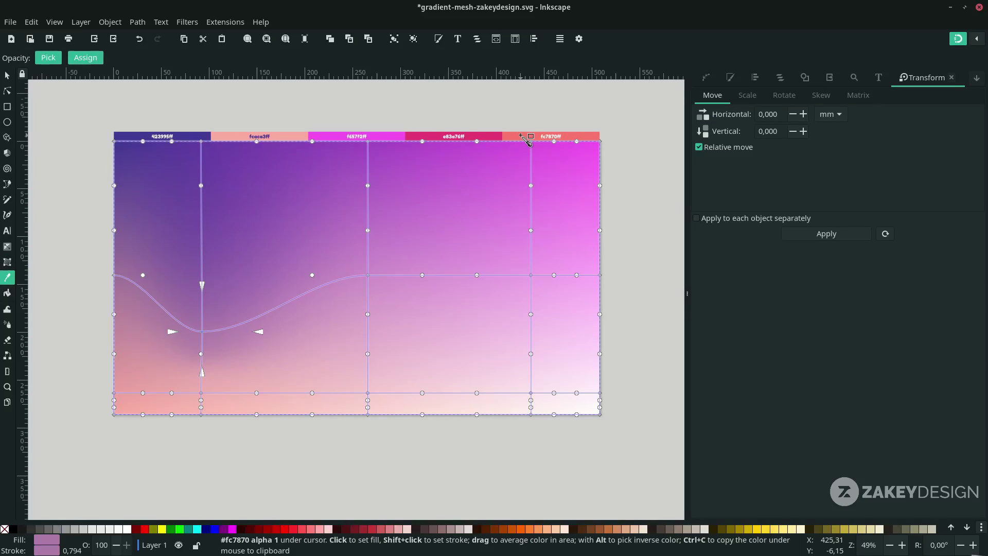
pyautogui.click(527, 140)
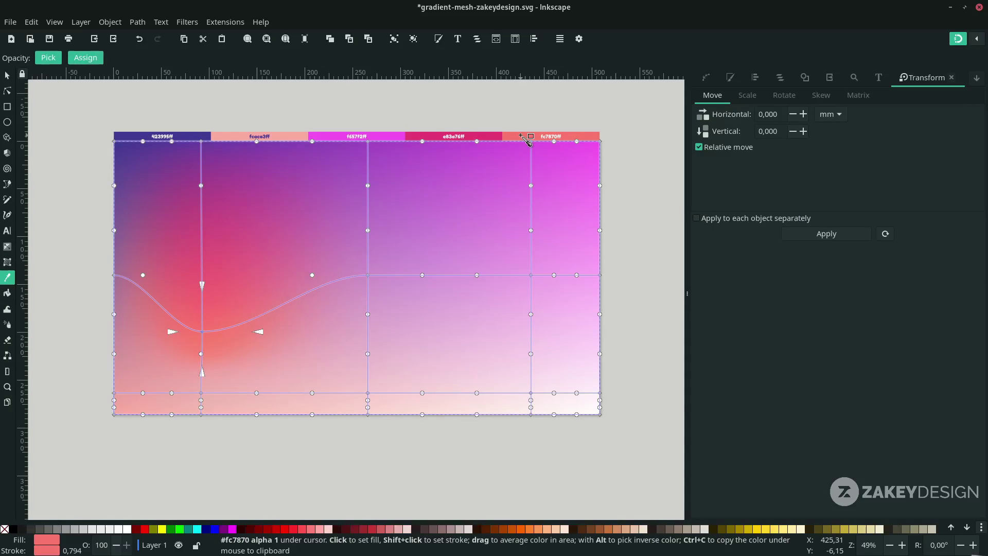
pyautogui.press('s')
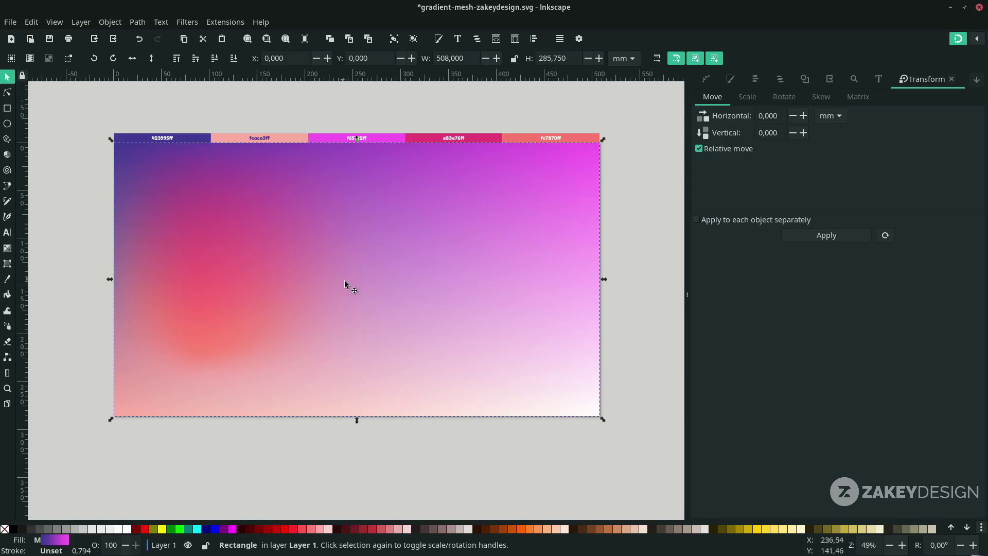
# - Move the rightmost inner node of the mid-height mesh line up and towards the centre, and colour it with the 423995 swatch
pyautogui.press('n')
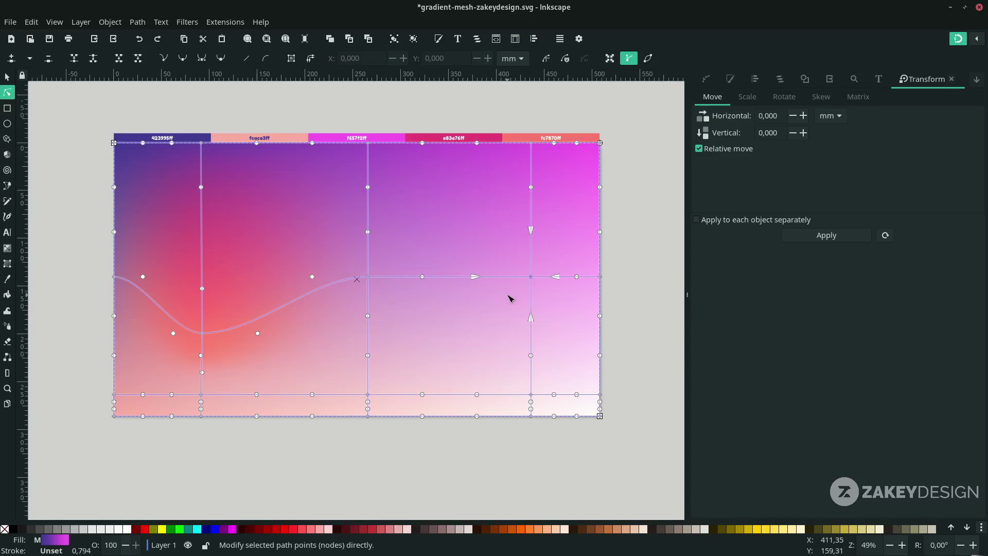
pyautogui.click(532, 278)
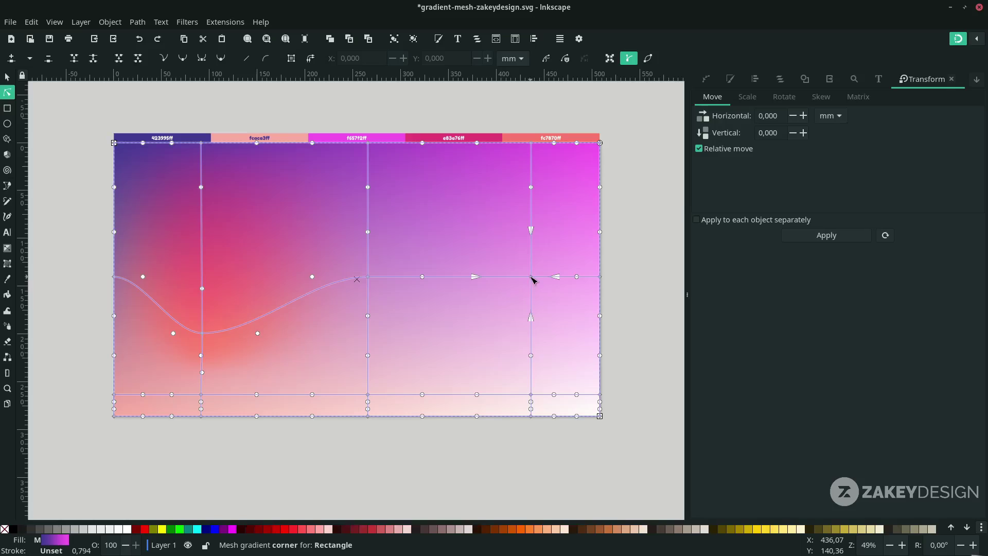
pyautogui.moveTo(532, 277); pyautogui.dragTo(454, 198)
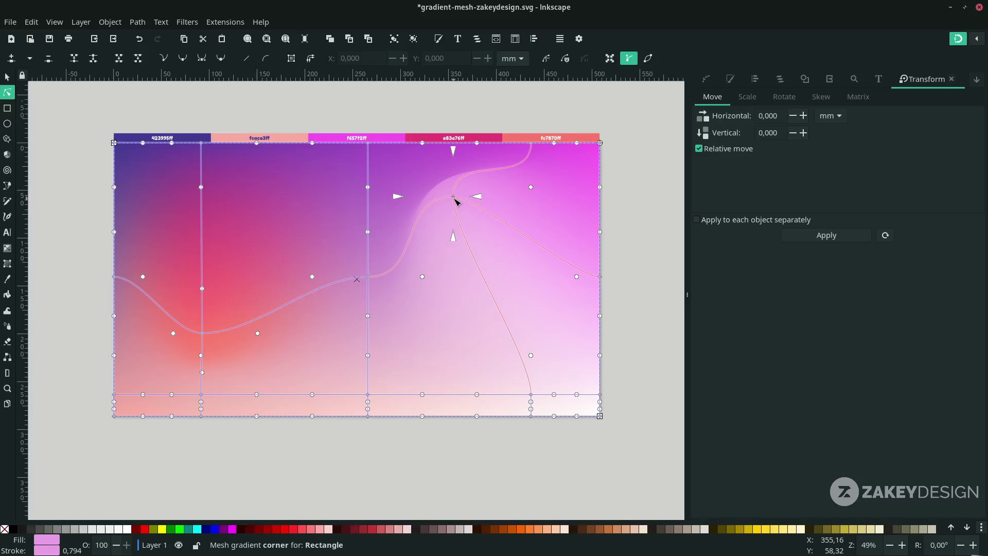
pyautogui.press('d')
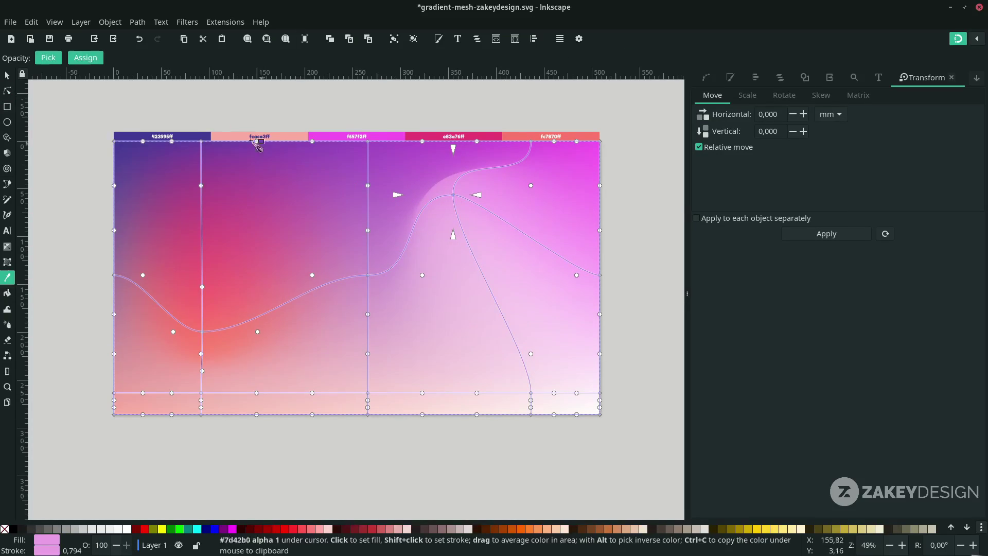
pyautogui.click(201, 138)
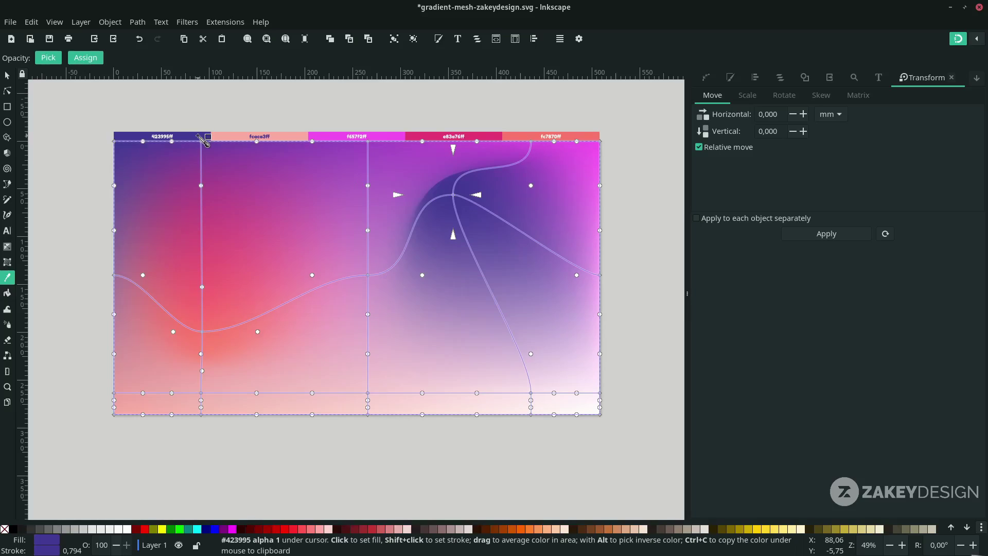
# - Colour the middle node of the mid-height mesh line with the e83a76 swatch and shift it and the dark blue node slightly
pyautogui.click(369, 276)
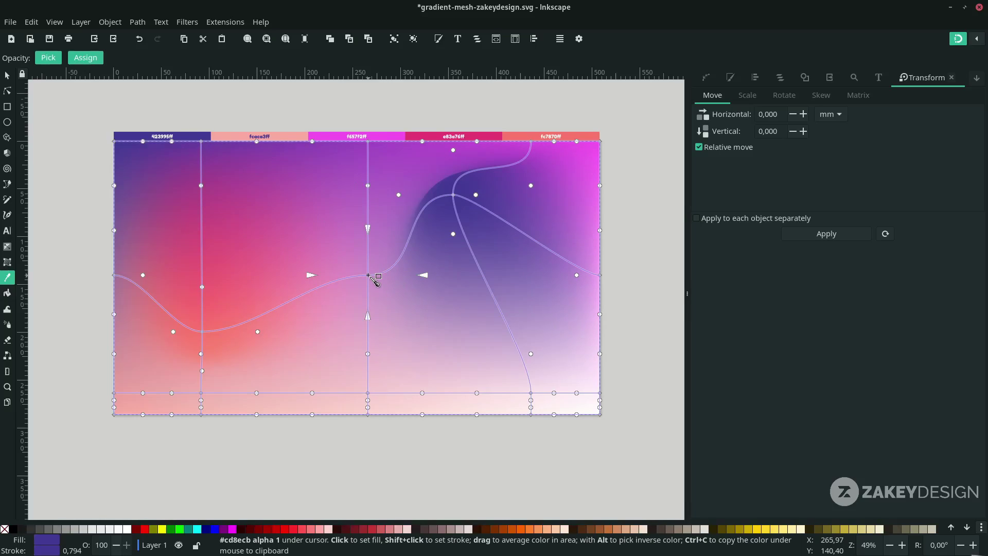
pyautogui.moveTo(368, 275)
pyautogui.mouseDown()
pyautogui.moveTo(372, 295)
pyautogui.moveTo(361, 251)
pyautogui.moveTo(356, 272)
pyautogui.mouseUp()
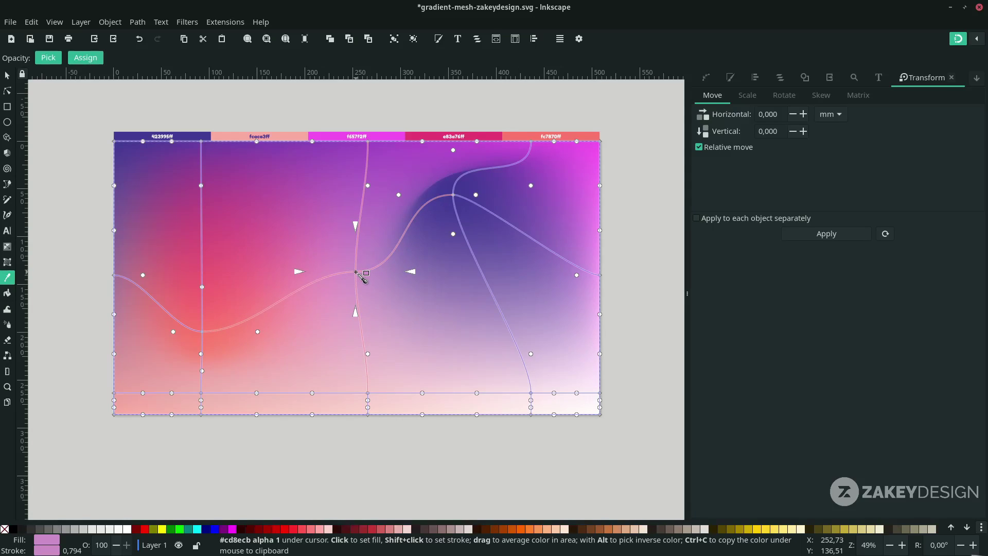
pyautogui.click(479, 136)
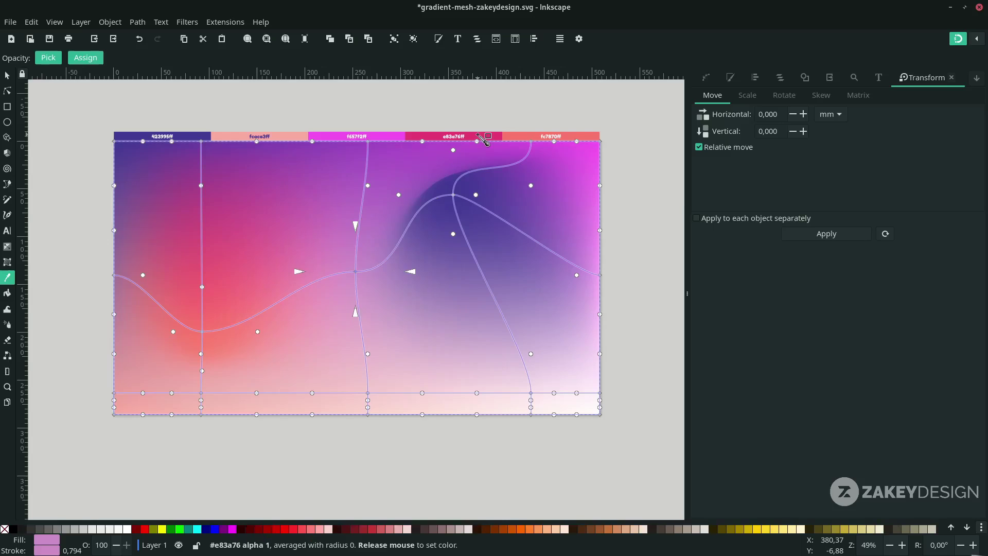
pyautogui.moveTo(355, 273)
pyautogui.mouseDown()
pyautogui.moveTo(353, 214)
pyautogui.moveTo(399, 287)
pyautogui.moveTo(369, 269)
pyautogui.mouseUp()
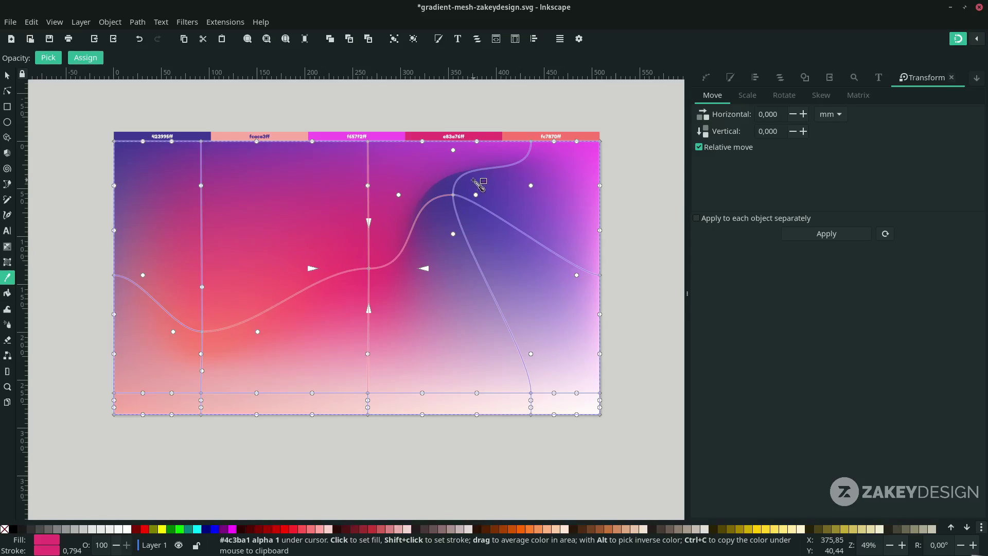
pyautogui.moveTo(452, 195)
pyautogui.mouseDown()
pyautogui.moveTo(437, 185)
pyautogui.moveTo(441, 207)
pyautogui.mouseUp()
pyautogui.click(370, 271)
pyautogui.hotkey('ctrl', 'z')
pyautogui.hotkey('ctrl', 'z')
pyautogui.hotkey('ctrl', 'z')
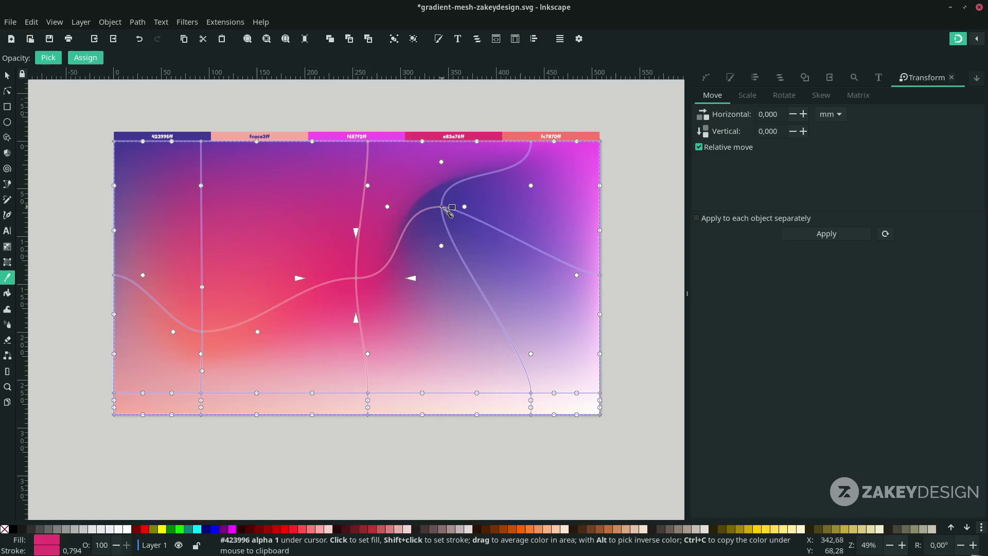
# - Move the crimson middle node up and to the left, and stretch its left, upper and lower handles outward
pyautogui.press('Escape')
pyautogui.press('n')
pyautogui.click(331, 256)
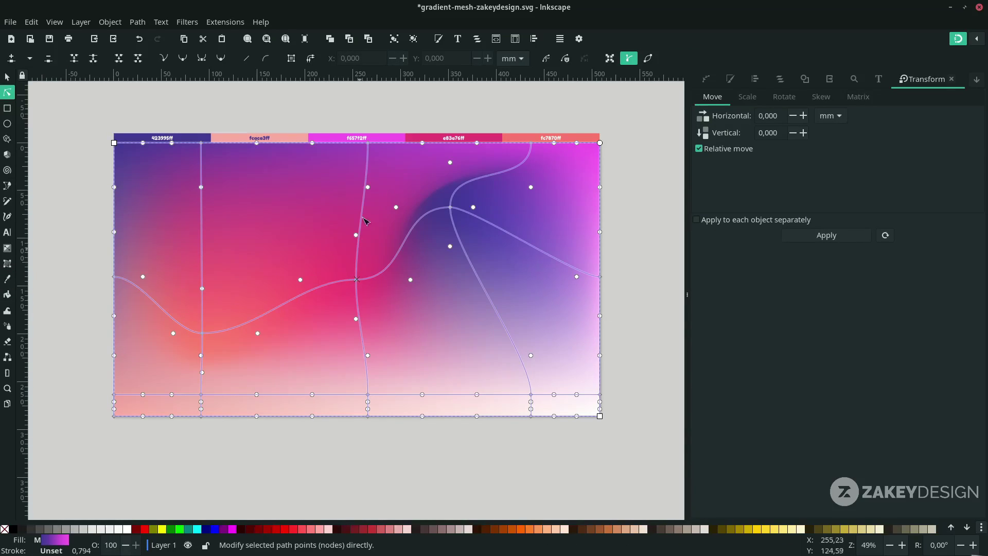
pyautogui.click(358, 281)
pyautogui.moveTo(360, 282); pyautogui.dragTo(176, 195)
pyautogui.moveTo(312, 200); pyautogui.dragTo(329, 164)
pyautogui.moveTo(313, 286); pyautogui.dragTo(329, 337)
pyautogui.moveTo(313, 246); pyautogui.dragTo(327, 248)
# - Lengthen the left, upper and lower handles of the dark blue node to widen its curve
pyautogui.click(453, 207)
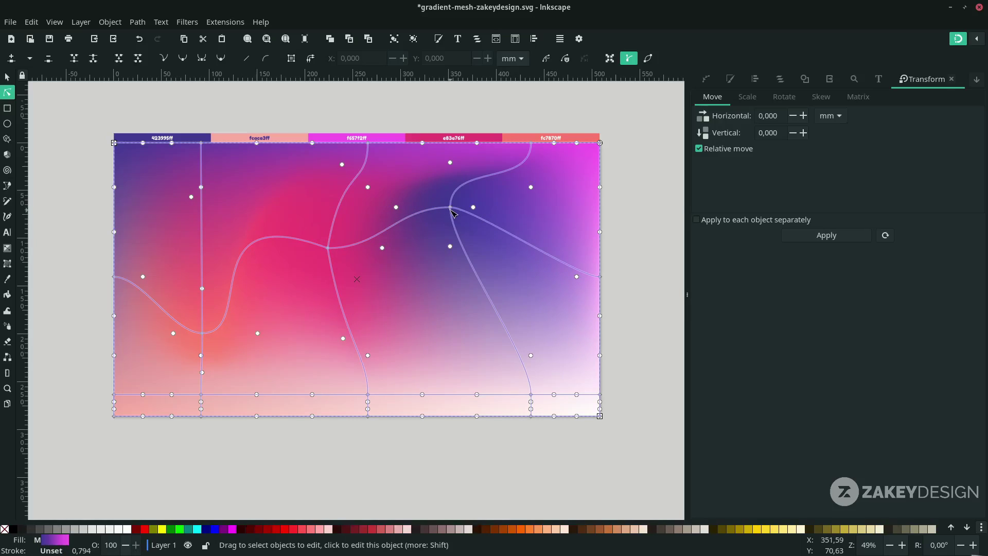
pyautogui.moveTo(397, 207); pyautogui.dragTo(313, 202)
pyautogui.moveTo(451, 163); pyautogui.dragTo(464, 138)
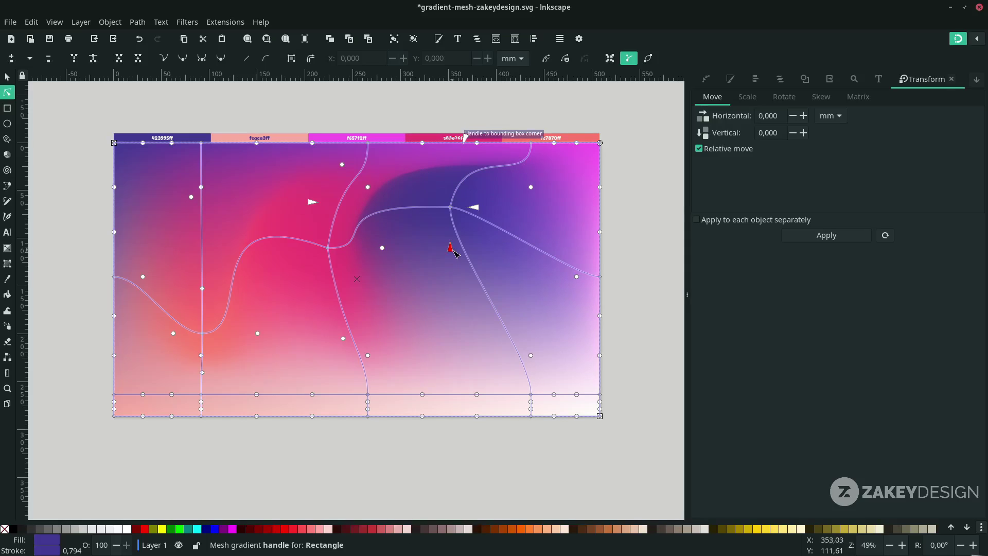
pyautogui.moveTo(451, 247); pyautogui.dragTo(454, 269)
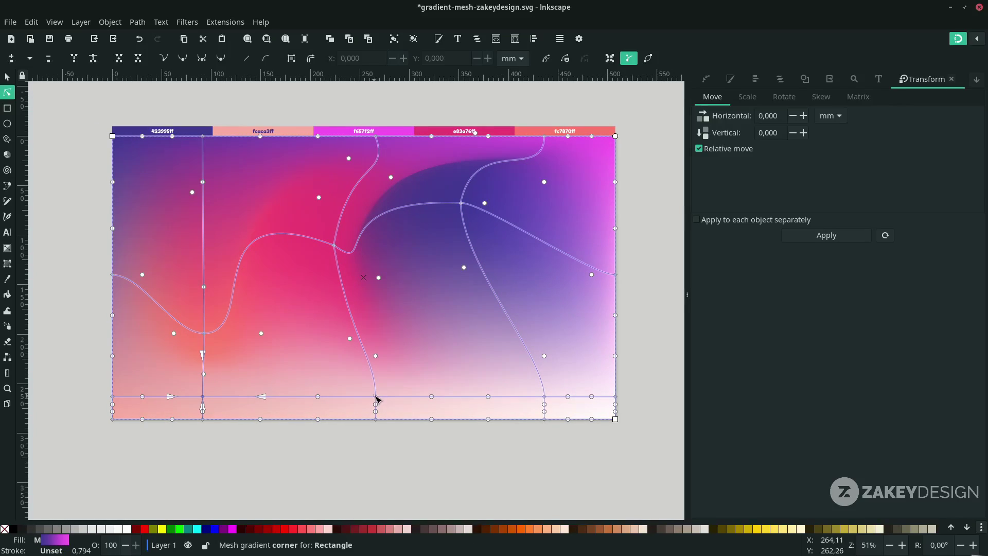
# - Colour the lower mesh line's middle node with the e83a76 swatch and pull the bottom-edge node beneath it well below the page
pyautogui.click(376, 397)
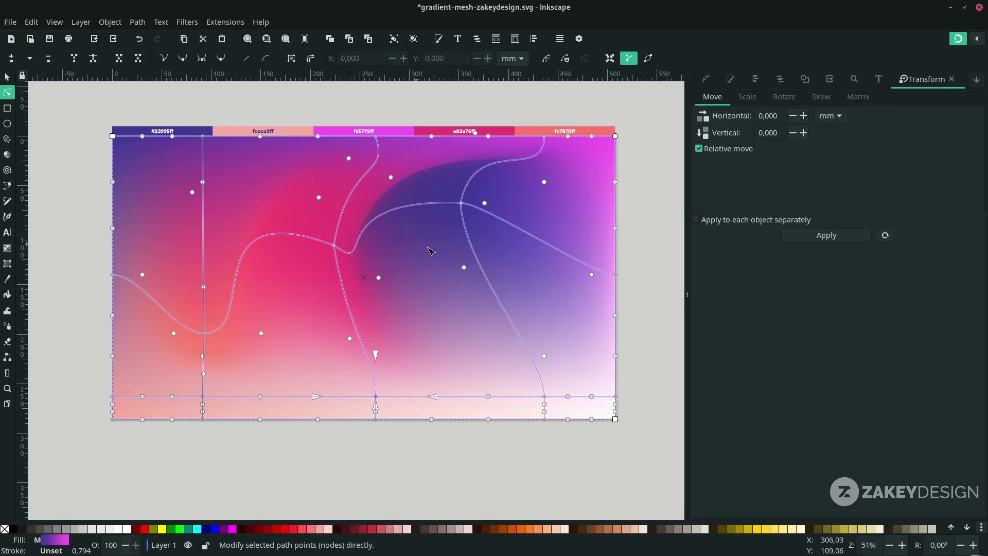
pyautogui.press('d')
pyautogui.click(372, 362)
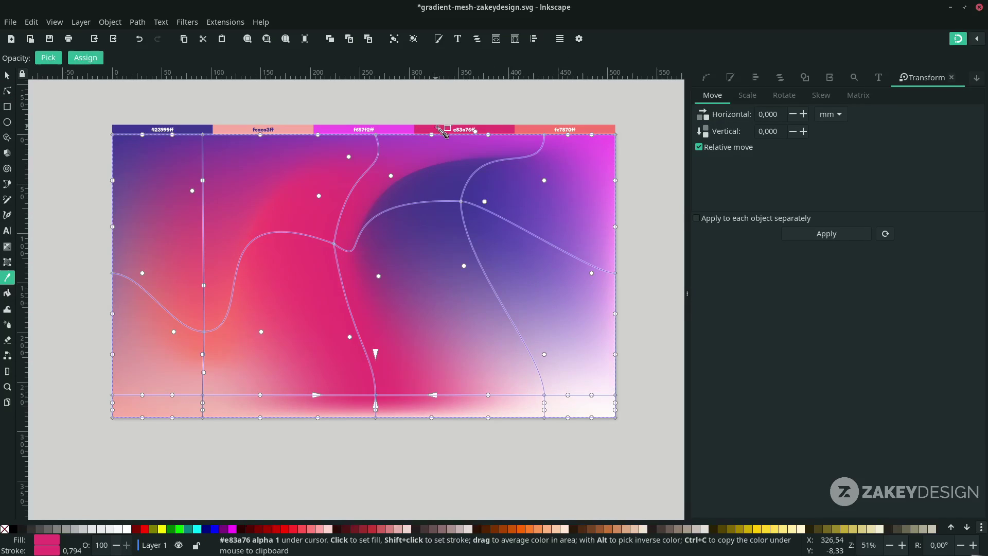
pyautogui.press('n')
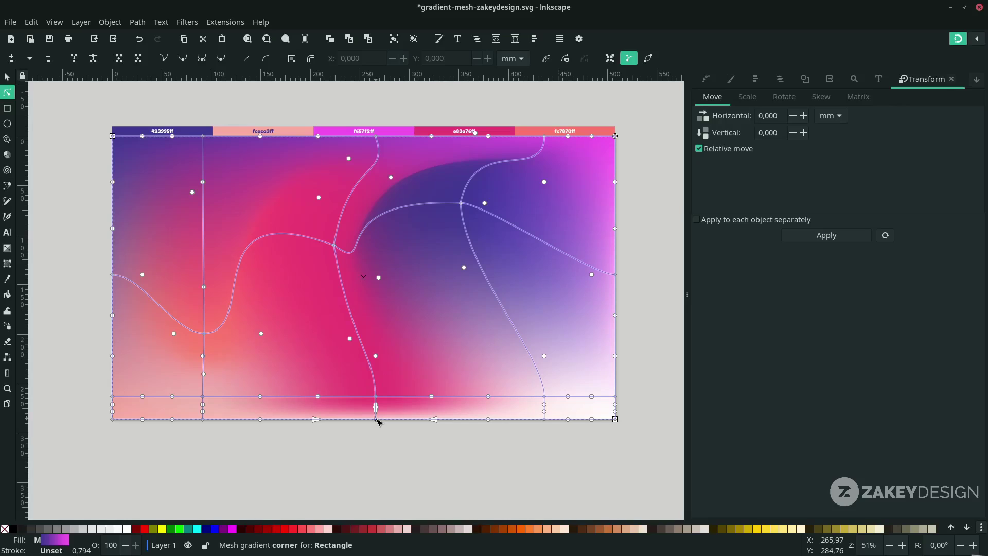
pyautogui.moveTo(377, 421); pyautogui.dragTo(380, 489)
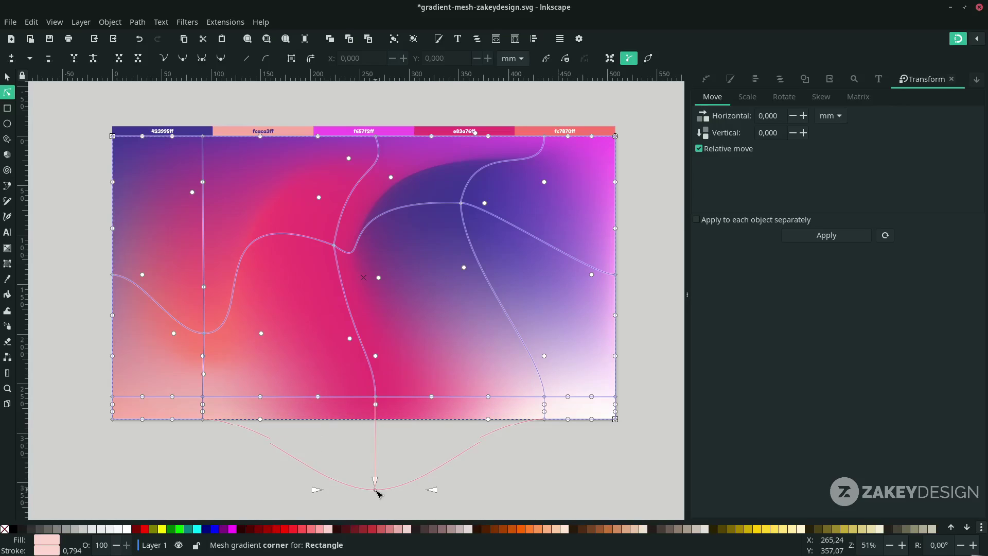
# - Reshape the upper, left and right handles of the lower mesh line's middle node to bend the lines meeting there
pyautogui.click(378, 402)
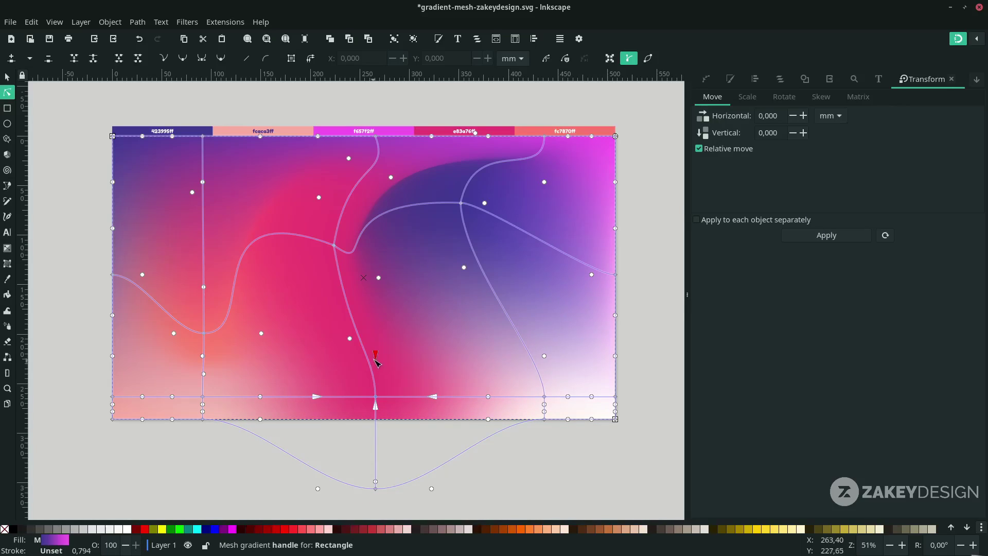
pyautogui.moveTo(389, 333); pyautogui.dragTo(360, 318)
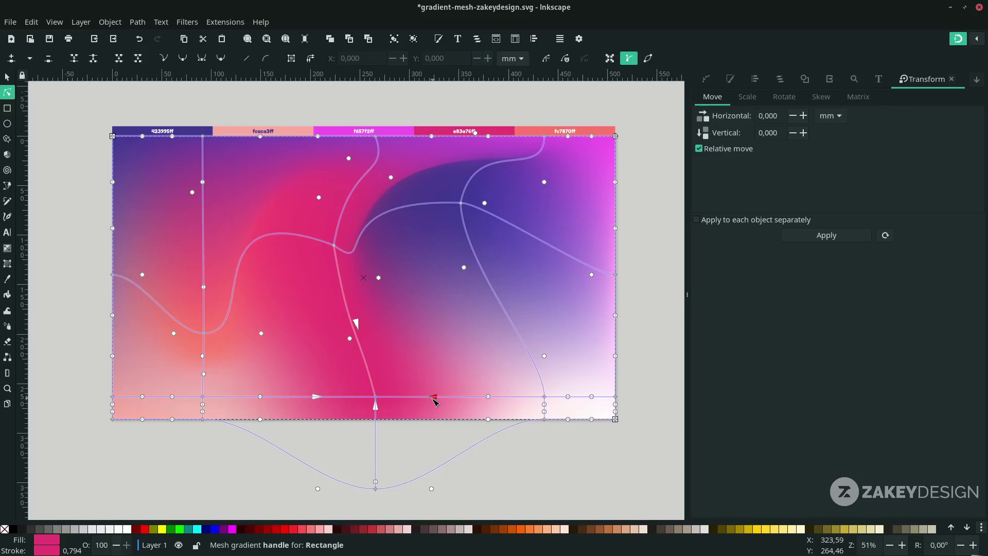
pyautogui.moveTo(318, 397); pyautogui.dragTo(276, 401)
pyautogui.moveTo(433, 396); pyautogui.dragTo(436, 371)
# - Refine the curves between the dark blue and crimson nodes by extending the blue node's lower handle and lowering the upper crimson node slightly
pyautogui.moveTo(464, 268); pyautogui.dragTo(450, 319)
pyautogui.moveTo(381, 281); pyautogui.dragTo(380, 289)
pyautogui.moveTo(485, 204); pyautogui.dragTo(494, 214)
pyautogui.moveTo(436, 370); pyautogui.dragTo(460, 359)
pyautogui.moveTo(358, 326); pyautogui.dragTo(350, 316)
pyautogui.moveTo(335, 247); pyautogui.dragTo(332, 261)
# - Move the rightmost inner node of the lower mesh line up and to the left, and colour it with the fc7870 swatch
pyautogui.click(226, 426)
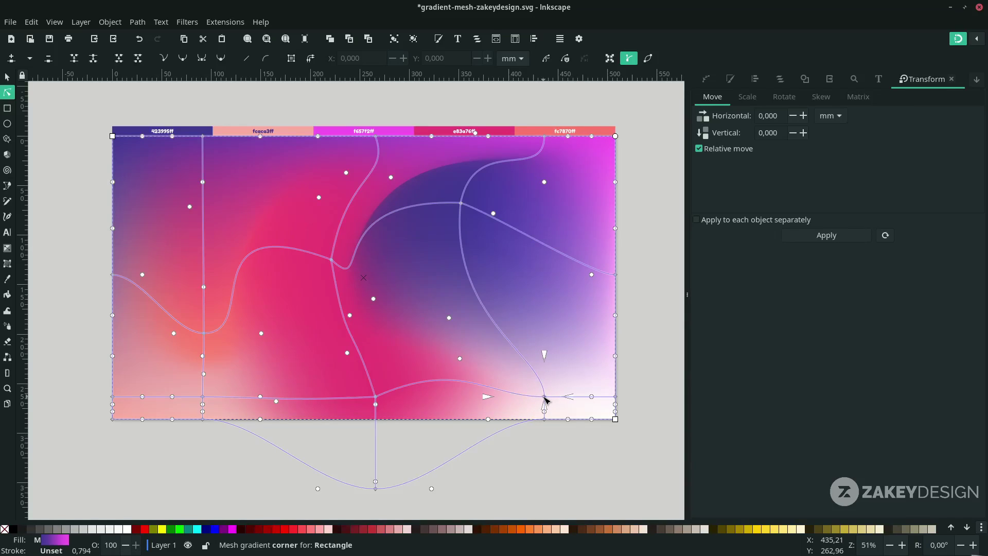
pyautogui.moveTo(542, 393); pyautogui.dragTo(511, 321)
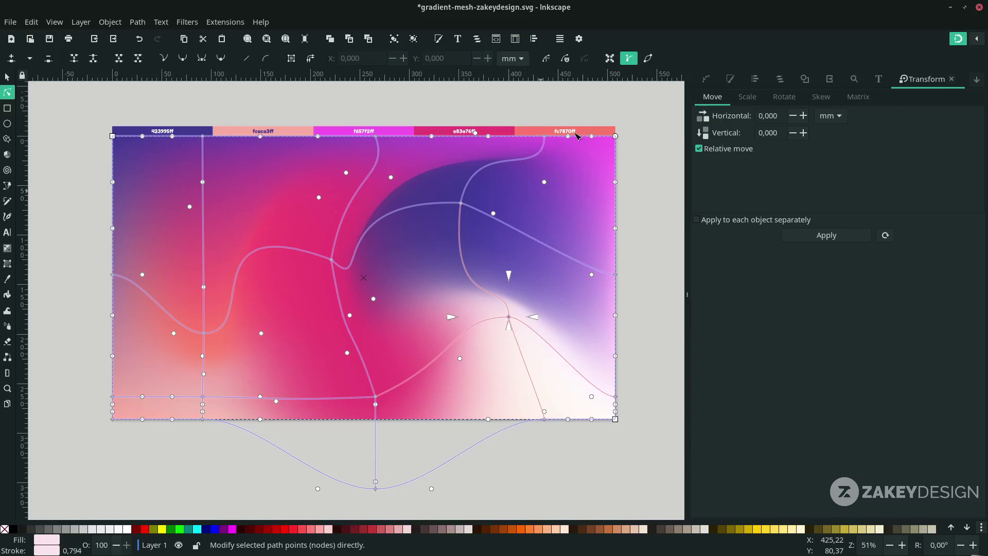
pyautogui.press('d')
pyautogui.click(594, 133)
pyautogui.press('n')
# - Stretch the orange node's upper handle up into the blue area and its right handle to the page's right edge
pyautogui.moveTo(509, 275); pyautogui.dragTo(539, 239)
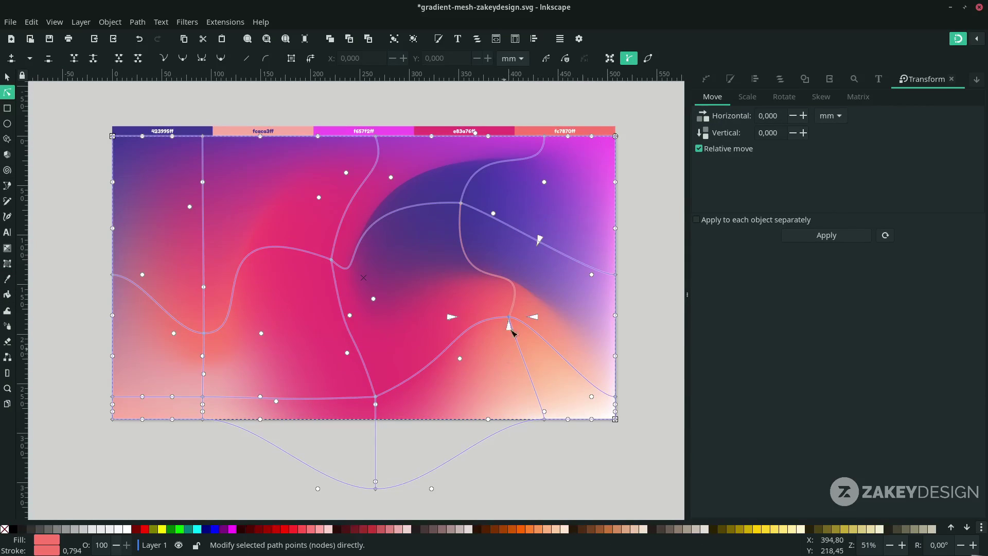
pyautogui.click(656, 342)
pyautogui.press('s')
pyautogui.click(339, 419)
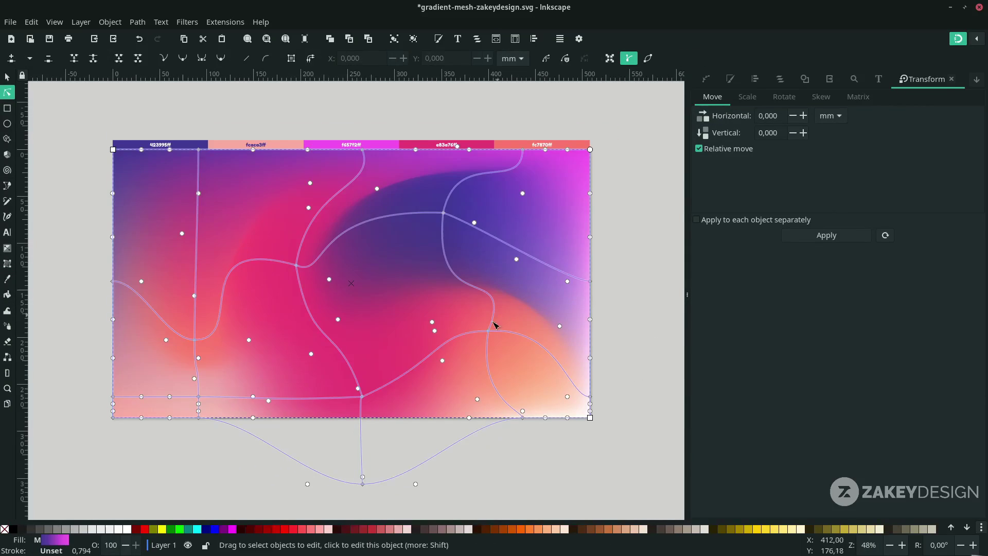
pyautogui.moveTo(517, 259); pyautogui.dragTo(538, 208)
pyautogui.moveTo(560, 326); pyautogui.dragTo(593, 328)
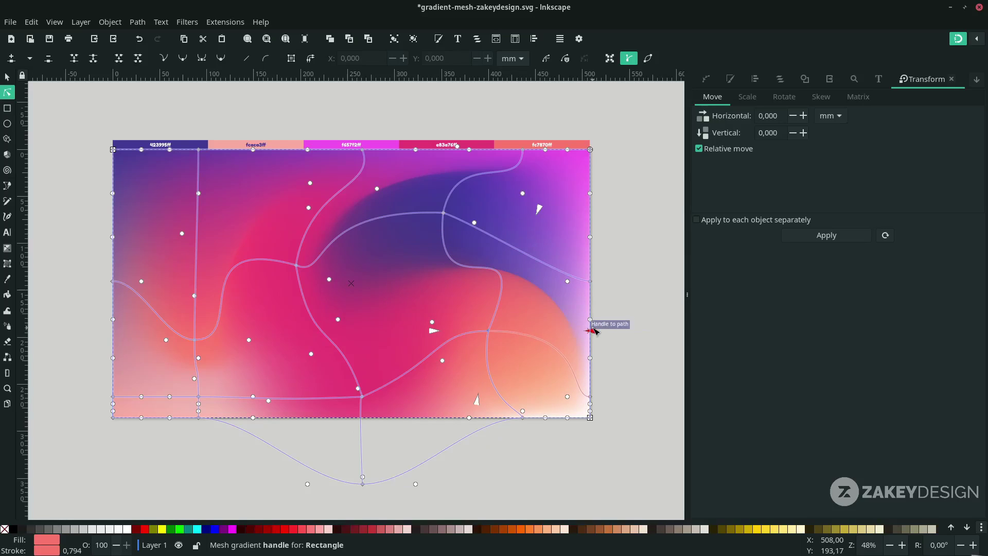
# - Lower the upper crimson node slightly and pull the mesh's lower-right boundary nodes outside the page
pyautogui.click(330, 280)
pyautogui.moveTo(298, 266); pyautogui.dragTo(299, 273)
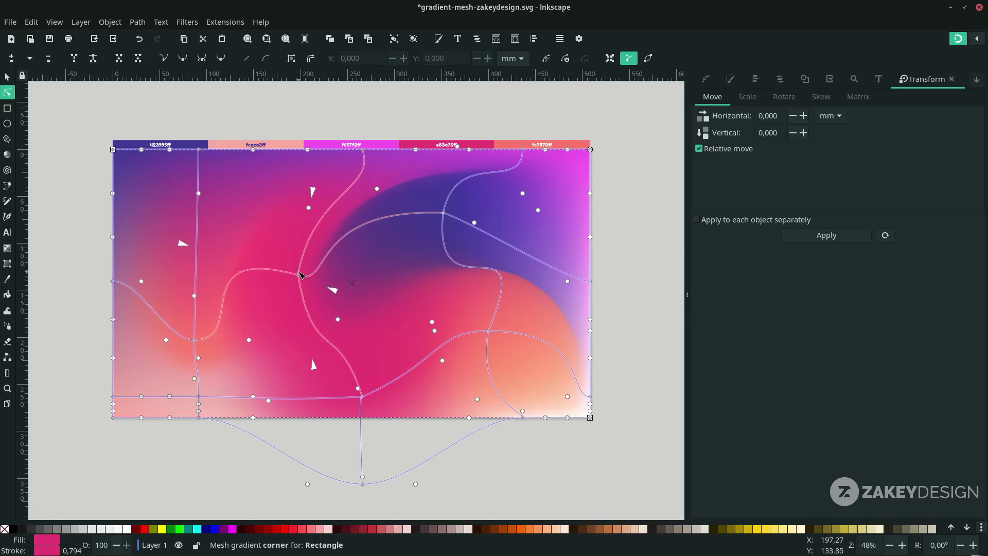
pyautogui.moveTo(523, 412); pyautogui.dragTo(532, 467)
pyautogui.moveTo(590, 417); pyautogui.dragTo(607, 467)
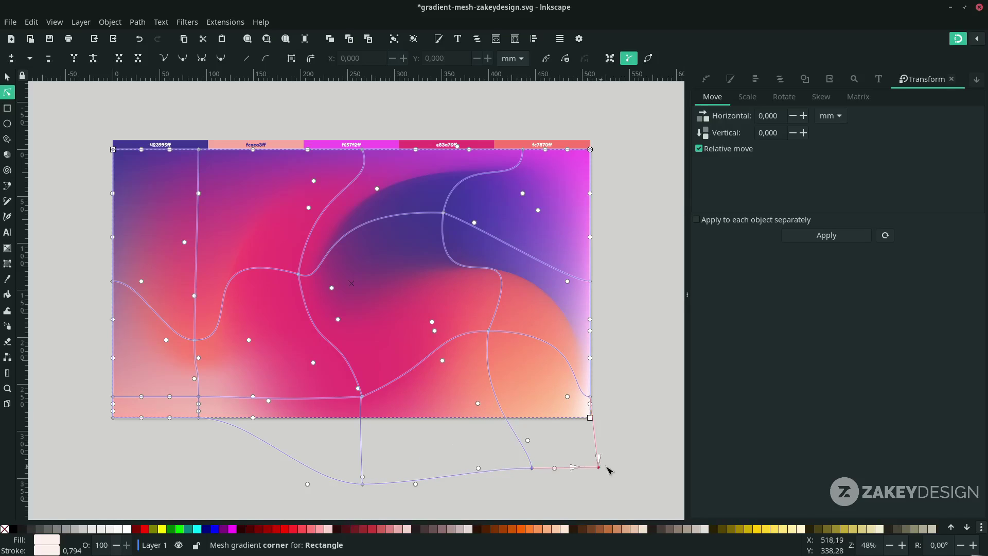
pyautogui.moveTo(590, 396); pyautogui.dragTo(618, 385)
# - Adjust the orange node's upper and right handles, and reposition the two outer nodes beyond the page's lower-right corner
pyautogui.click(488, 332)
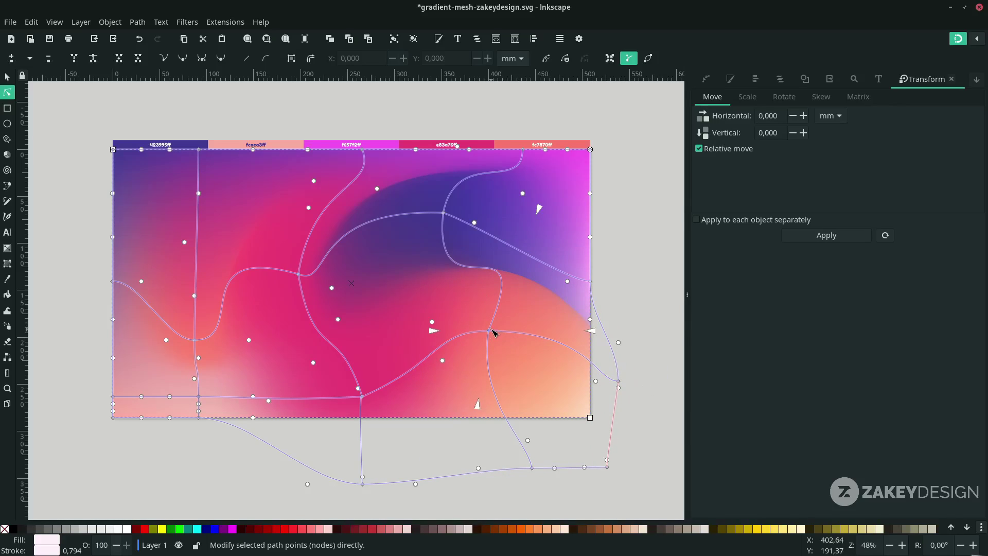
pyautogui.moveTo(538, 209); pyautogui.dragTo(528, 222)
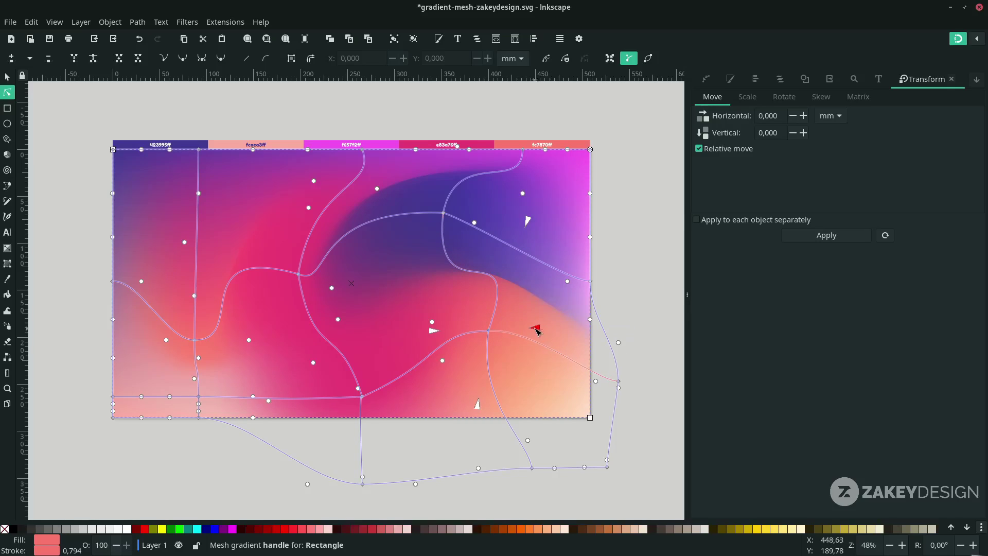
pyautogui.click(597, 380)
pyautogui.moveTo(619, 381); pyautogui.dragTo(607, 376)
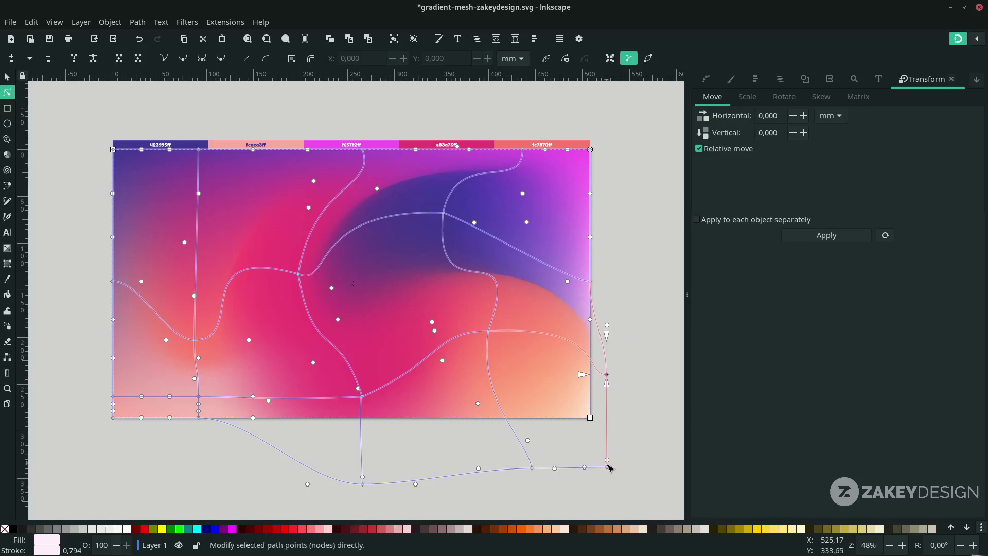
pyautogui.moveTo(608, 466); pyautogui.dragTo(617, 438)
# - Shift the upper crimson node slightly down and to the right, and readjust its upper and left handles
pyautogui.click(447, 346)
pyautogui.moveTo(298, 274); pyautogui.dragTo(306, 287)
pyautogui.moveTo(320, 194); pyautogui.dragTo(318, 188)
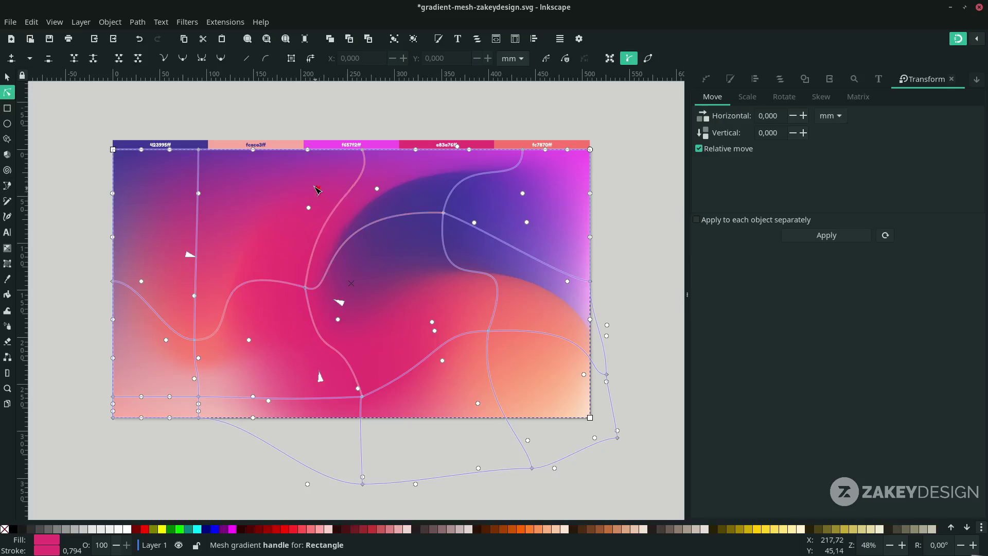
pyautogui.moveTo(192, 255); pyautogui.dragTo(178, 229)
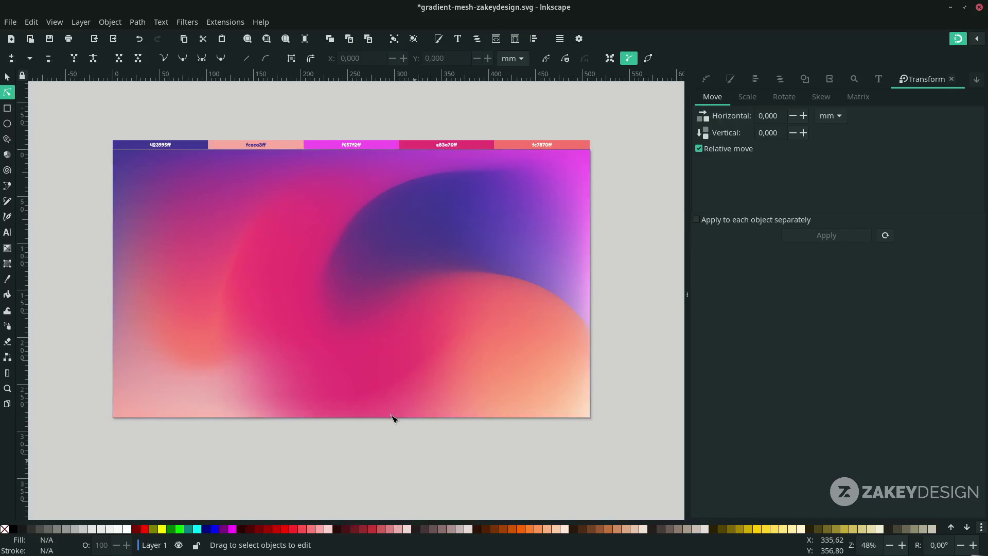
# - Set the mesh gradient's smoothing to Coons and deselect the rectangle to view the effect
pyautogui.scroll(-3, 393, 415)
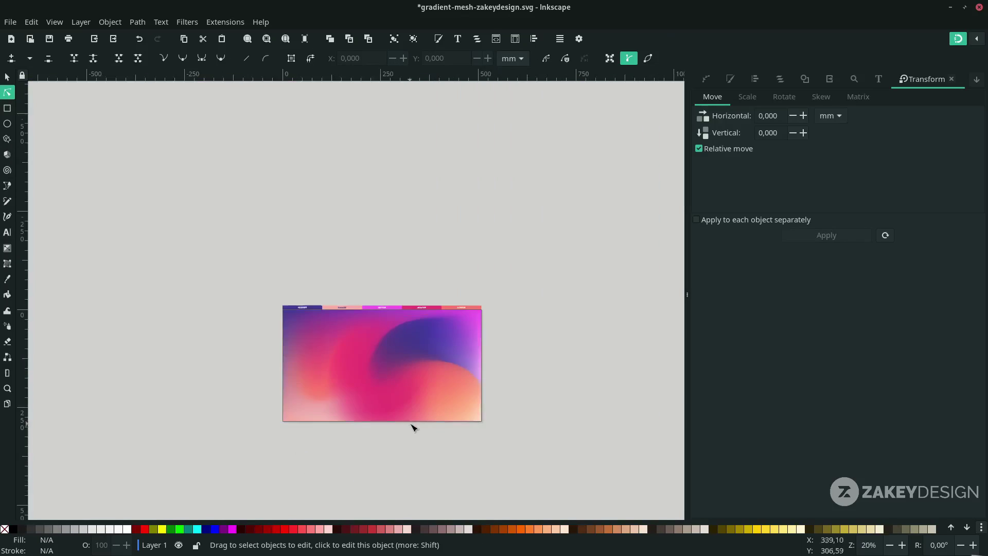
pyautogui.scroll(2, 410, 426)
pyautogui.click(8, 264)
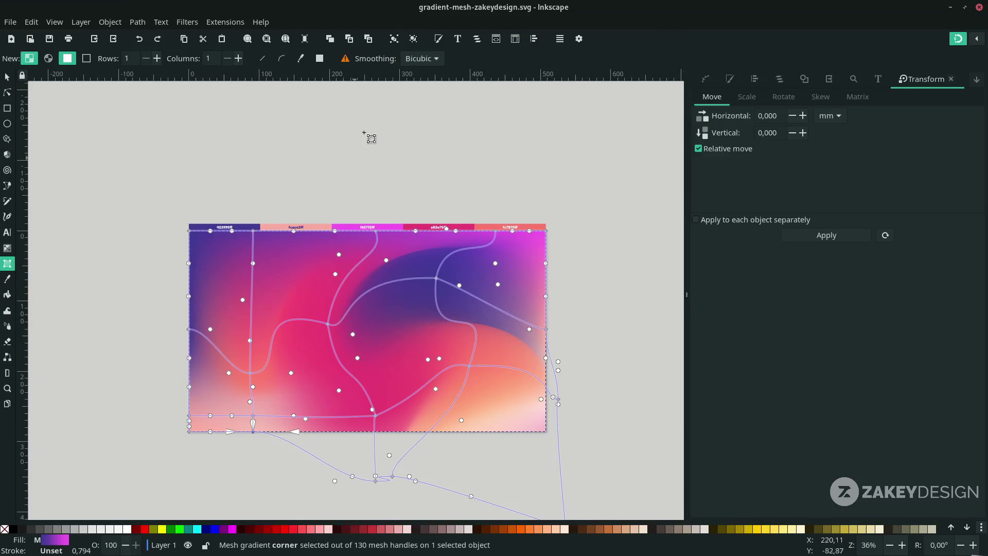
pyautogui.click(427, 64)
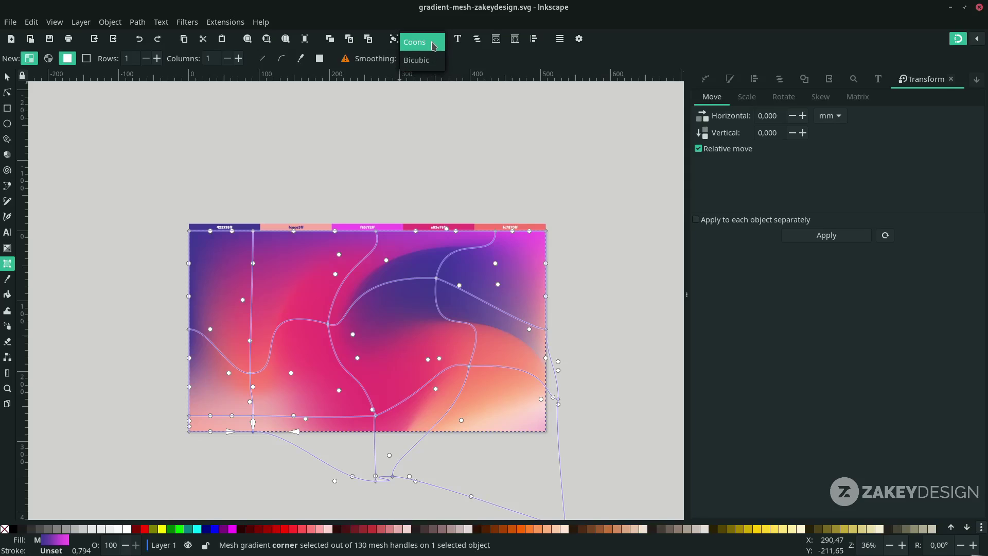
pyautogui.click(432, 40)
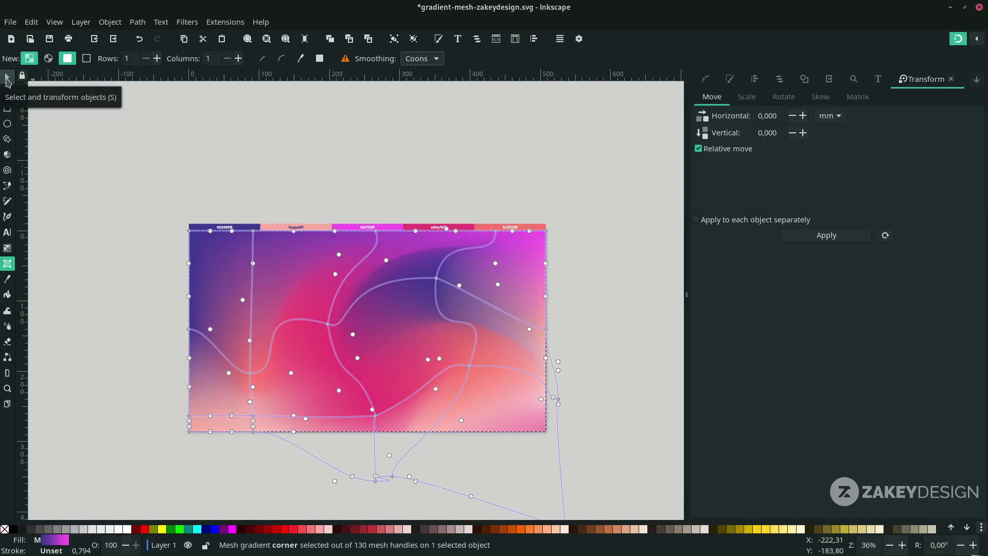
pyautogui.click(7, 79)
pyautogui.click(629, 369)
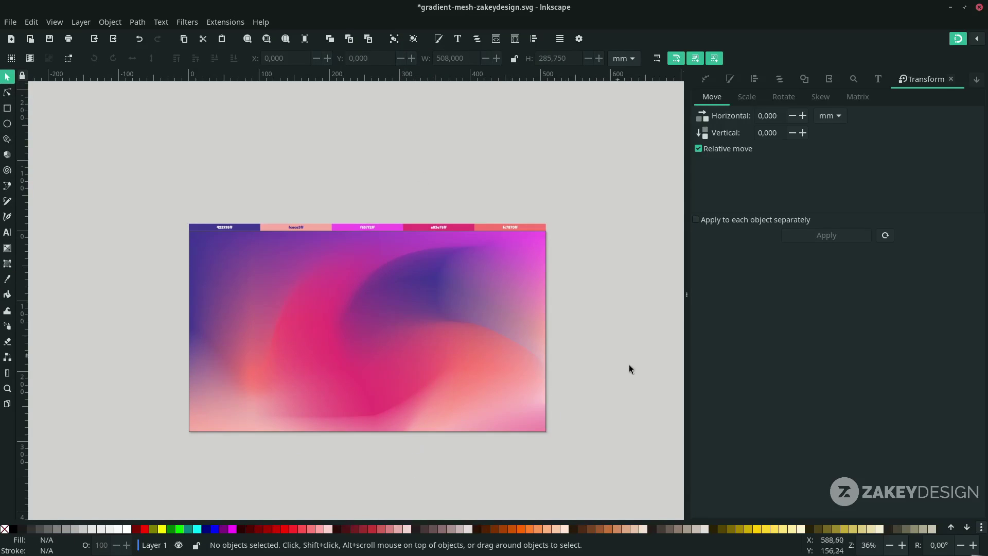
# - Set the mesh gradient's smoothing back to Bicubic and deselect the rectangle
pyautogui.click(459, 328)
pyautogui.click(8, 265)
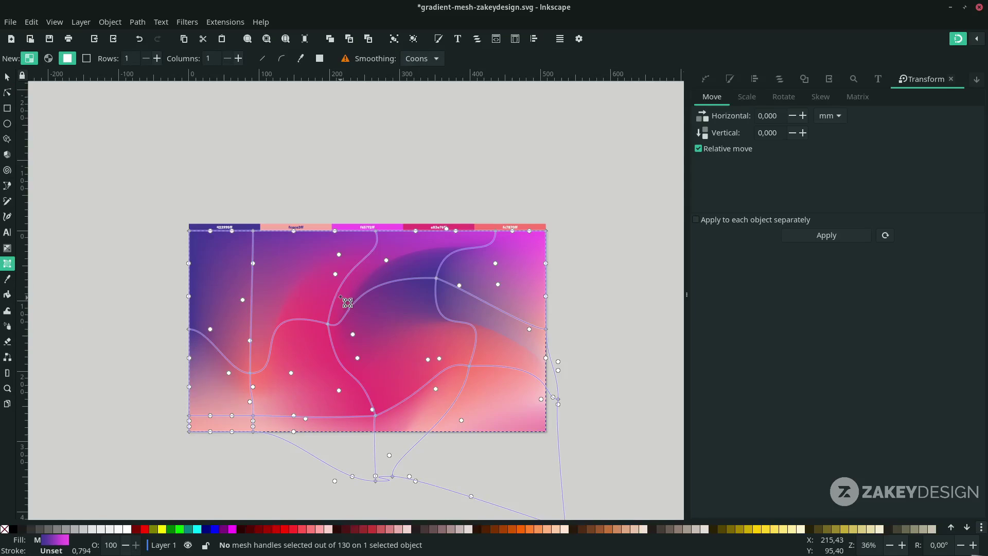
pyautogui.click(422, 58)
pyautogui.click(424, 77)
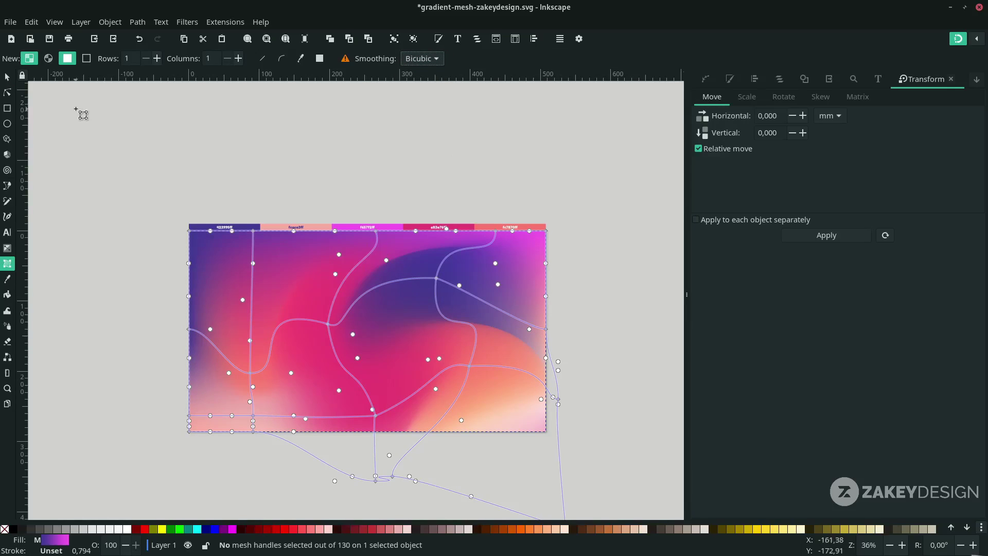
pyautogui.click(7, 77)
pyautogui.click(424, 156)
# - Deselect the mesh and switch to the Inkscape window with mesh-zakeydesign.com.svg to view its gradient
pyautogui.scroll(-5, 464, 272)
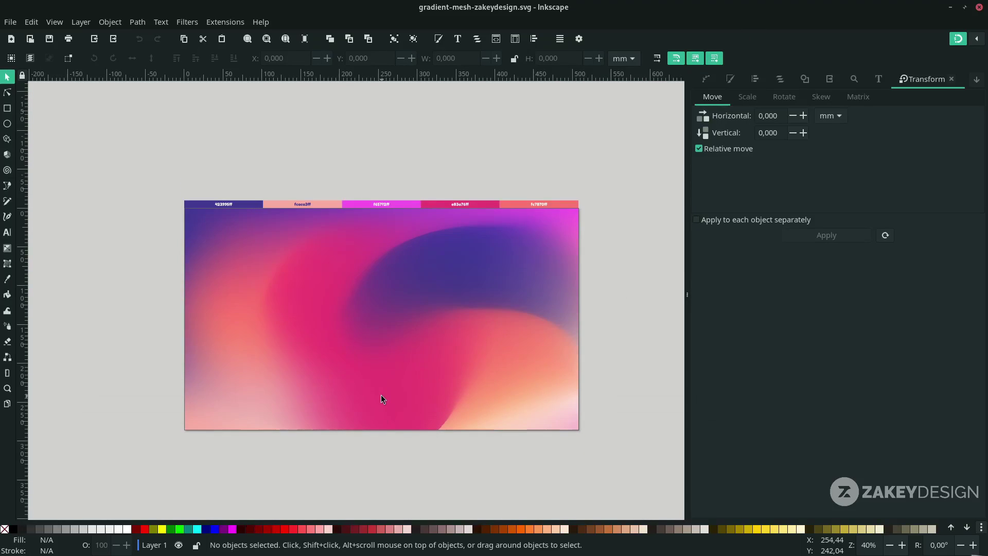
pyautogui.hscroll(-2, 382, 395)
pyautogui.scroll(-1, 381, 394)
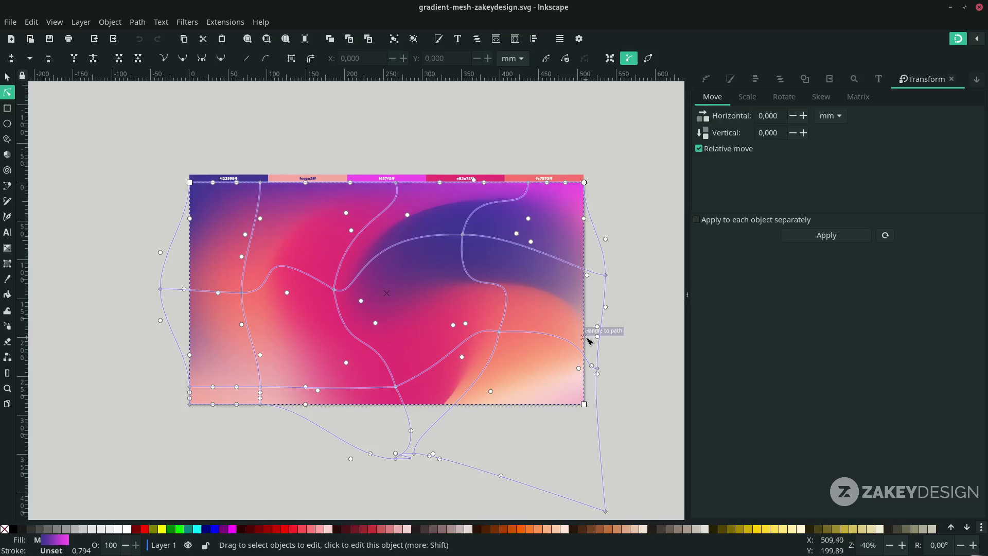
pyautogui.click(612, 331)
pyautogui.hotkey('alt', 'Tab')
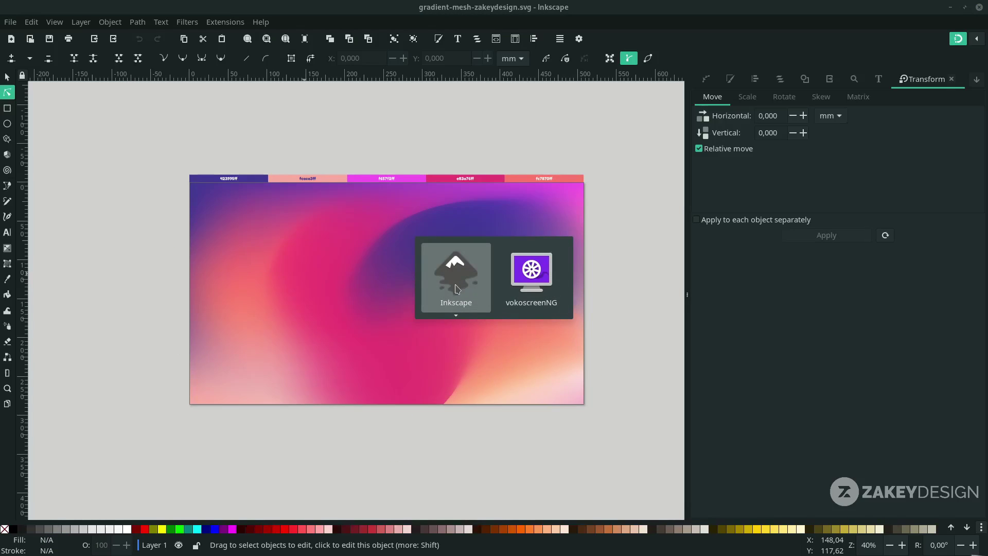
pyautogui.moveTo(454, 286)
pyautogui.click(497, 401)
pyautogui.scroll(2, 402, 255)
pyautogui.scroll(2, 413, 252)
pyautogui.hscroll(4, 413, 254)
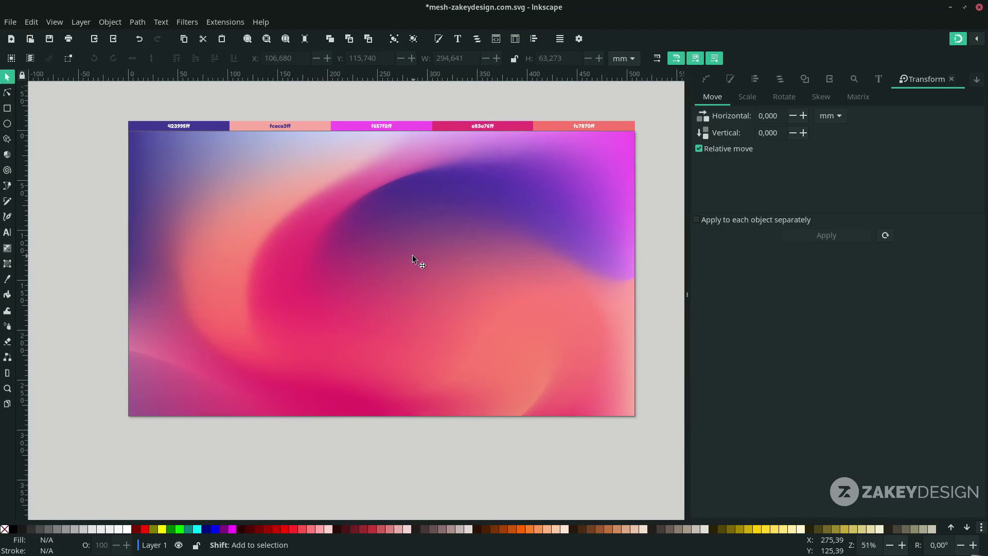
# - Try Coons smoothing on the mesh of the page-sized rectangle in mesh-zakeydesign.com.svg, and view it deselected
pyautogui.click(321, 269)
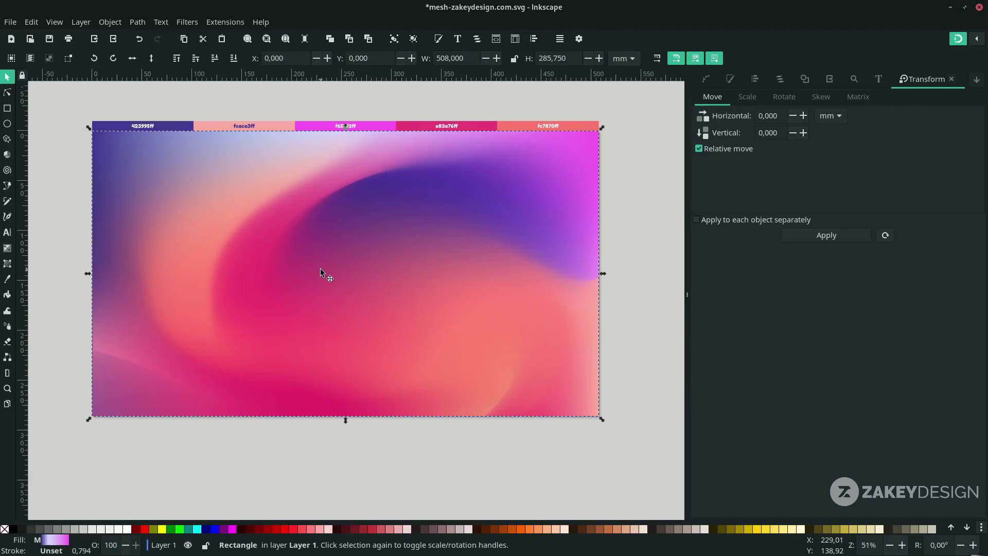
pyautogui.click(9, 265)
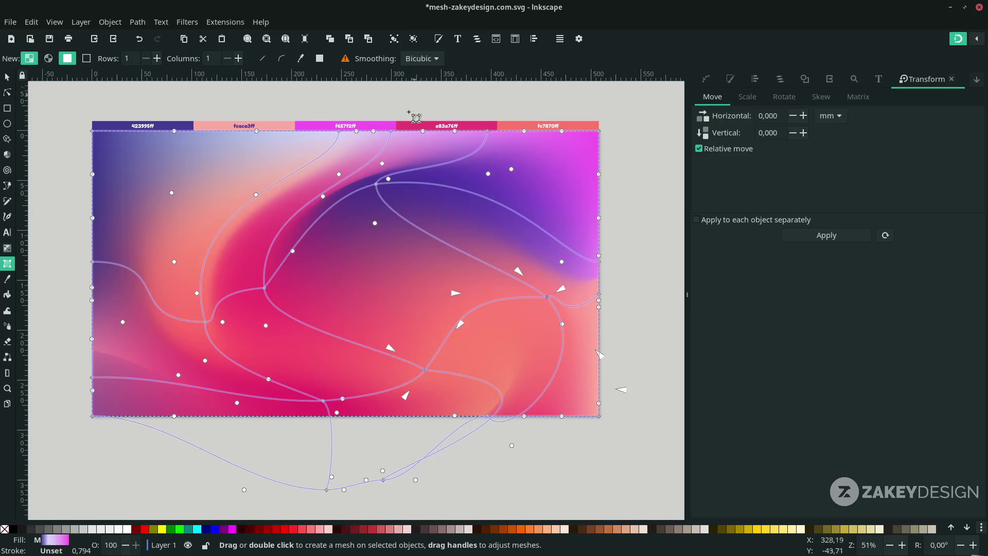
pyautogui.click(422, 58)
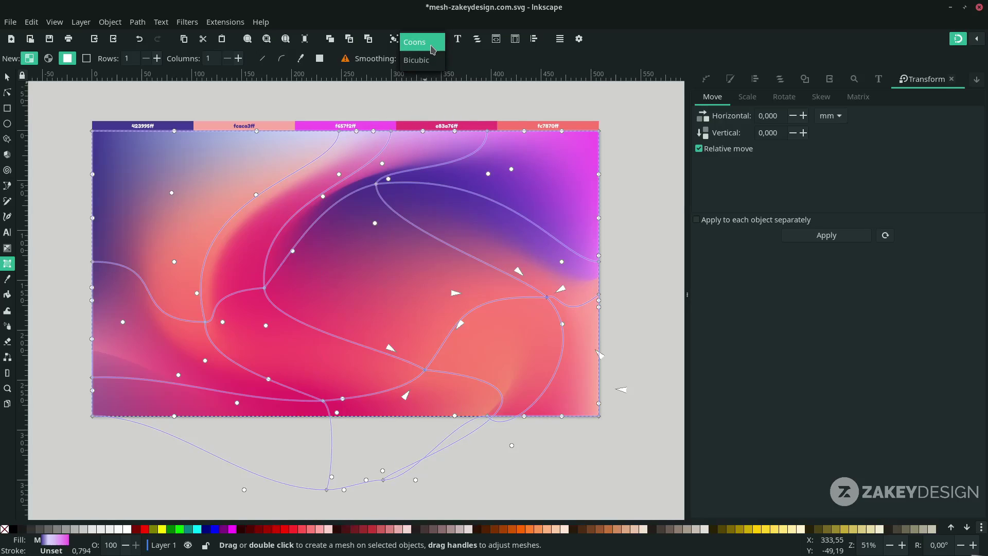
pyautogui.click(432, 50)
pyautogui.press('s')
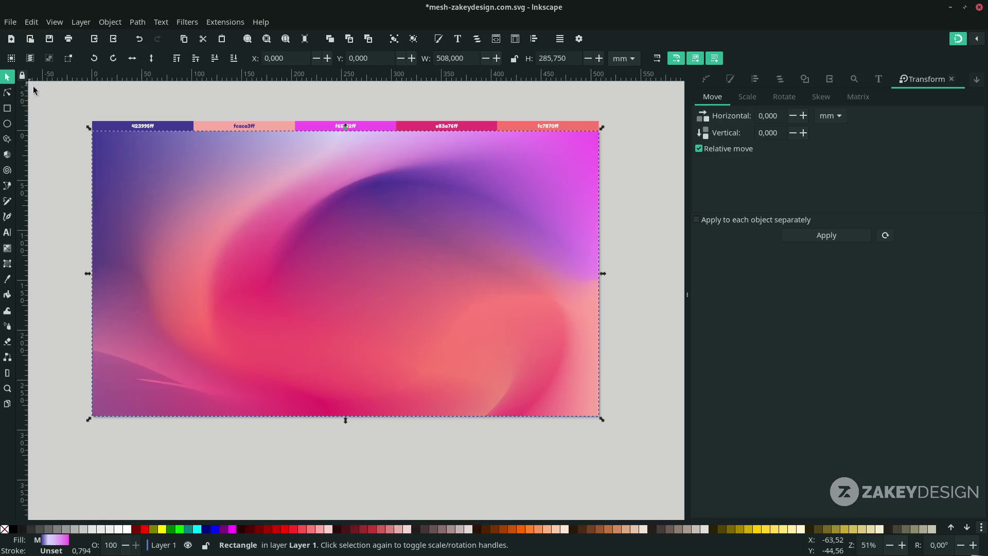
pyautogui.click(199, 92)
pyautogui.click(421, 211)
# - Undo the last smoothing change and reselect the mesh rectangle
pyautogui.hotkey('ctrl', 'z')
pyautogui.click(633, 204)
pyautogui.click(453, 243)
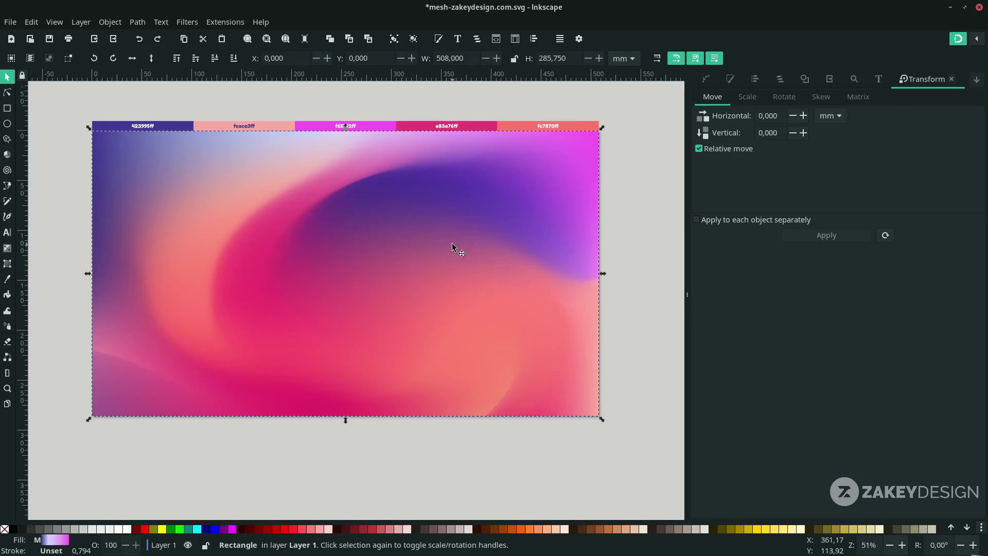